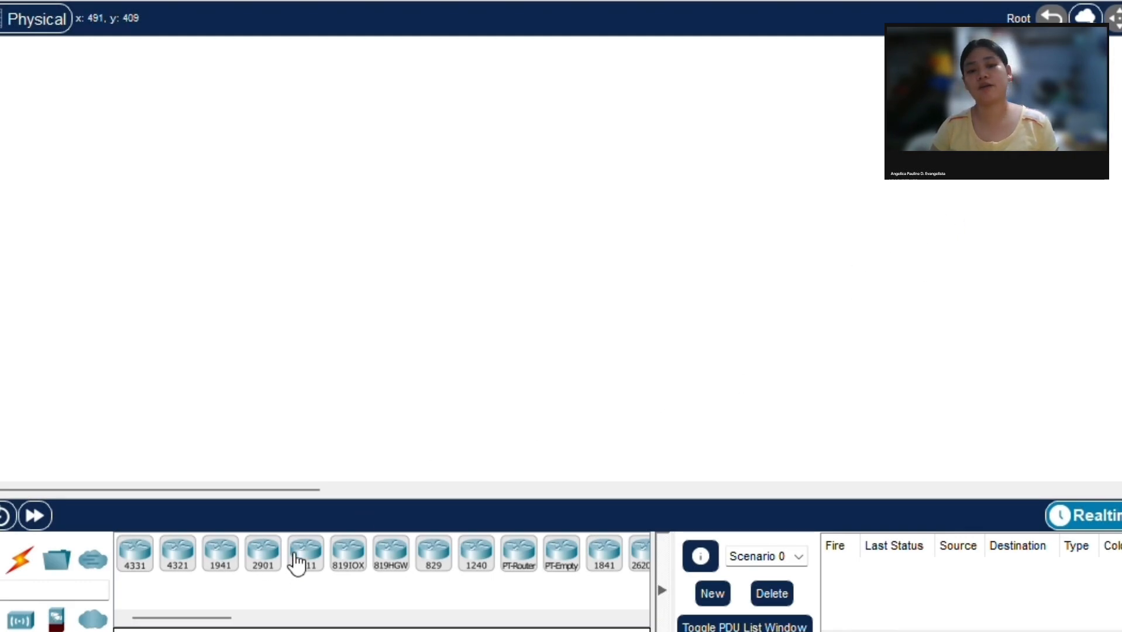
Step: Place a 2911 router in the upper middle of the workspace and a 2960 switch directly below it
{"action": "left_click_drag", "start_coordinate": [301, 556], "coordinate": [518, 158]}
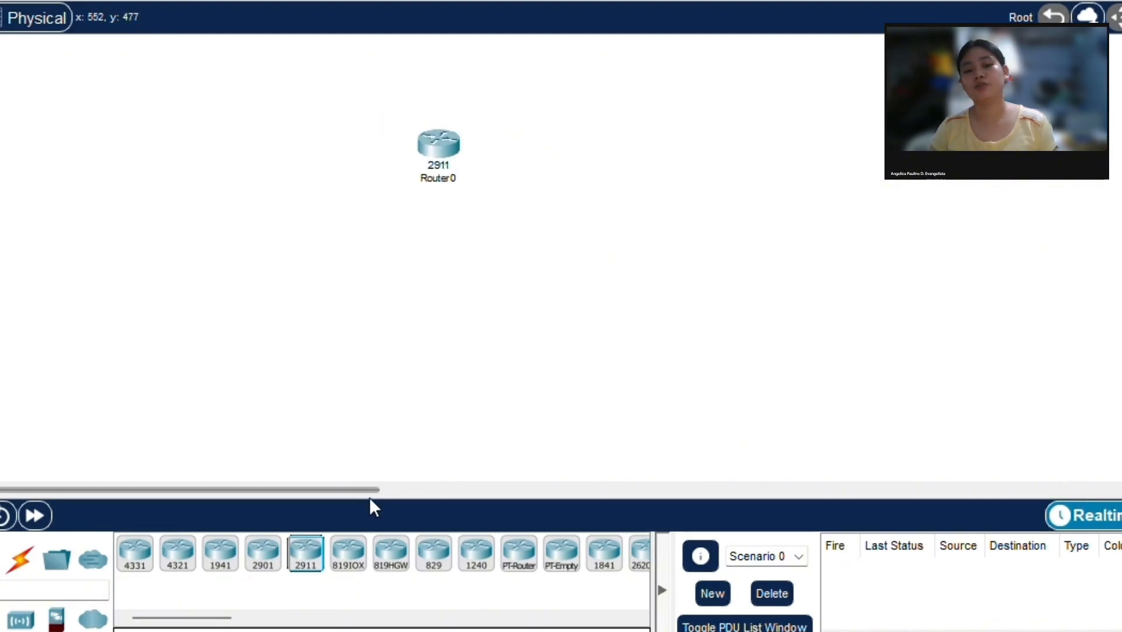
{"action": "left_click_drag", "start_coordinate": [438, 167], "coordinate": [537, 143]}
{"action": "scroll", "coordinate": [594, 225], "scroll_direction": "right", "scroll_amount": 1}
{"action": "scroll", "coordinate": [578, 234], "scroll_direction": "left", "scroll_amount": 1}
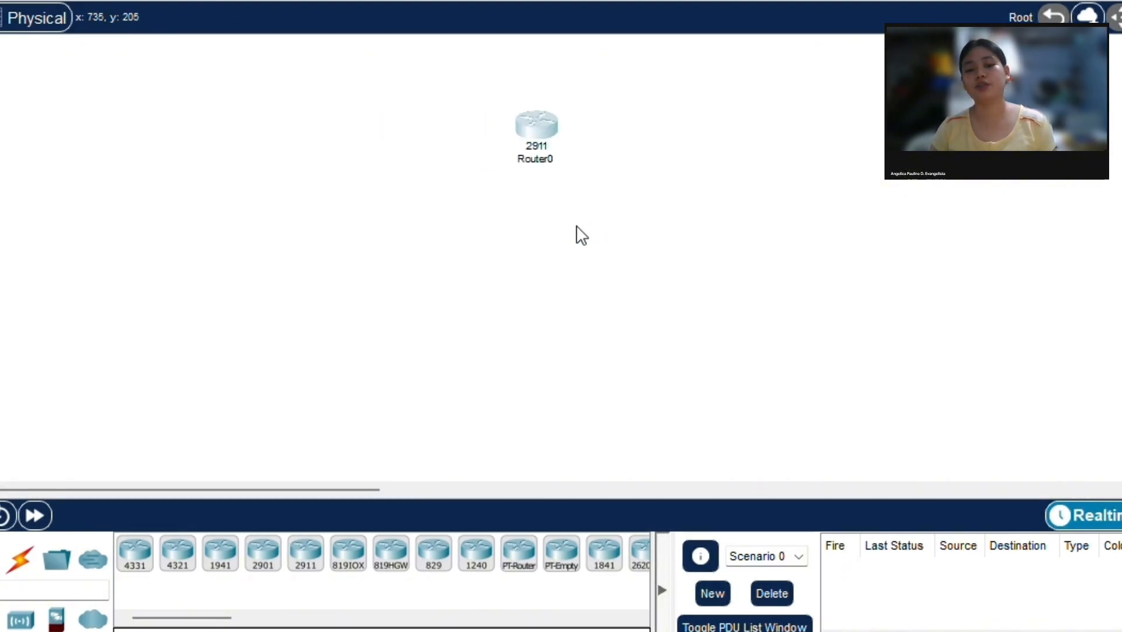
{"action": "scroll", "coordinate": [473, 377], "scroll_direction": "down", "scroll_amount": 1}
{"action": "scroll", "coordinate": [475, 380], "scroll_direction": "up", "scroll_amount": 1}
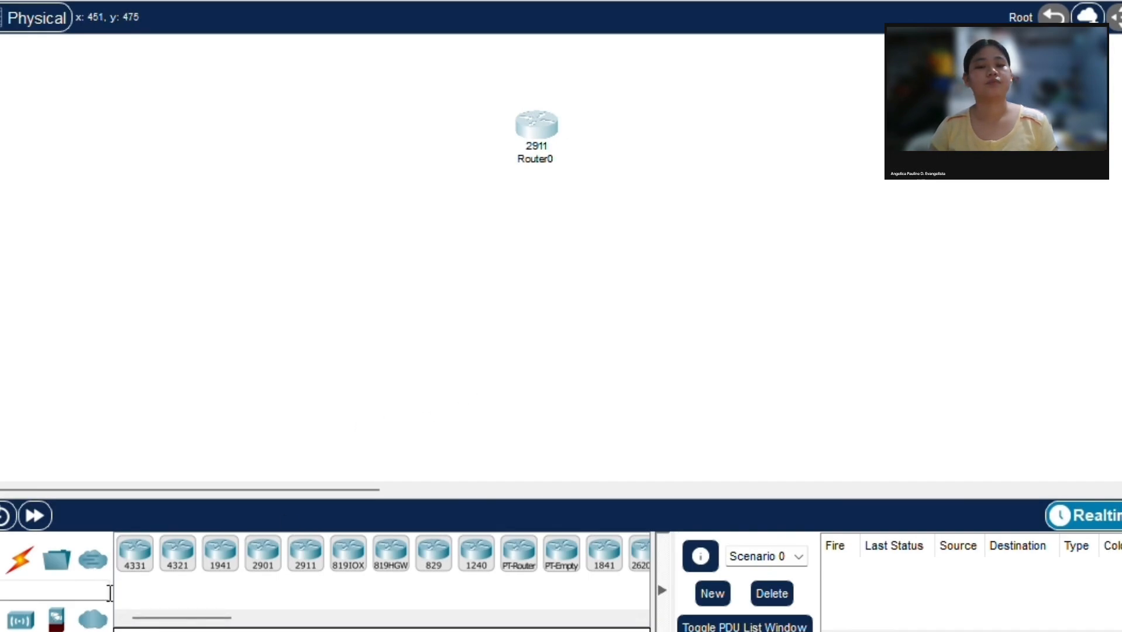
{"action": "left_click", "coordinate": [1, 619]}
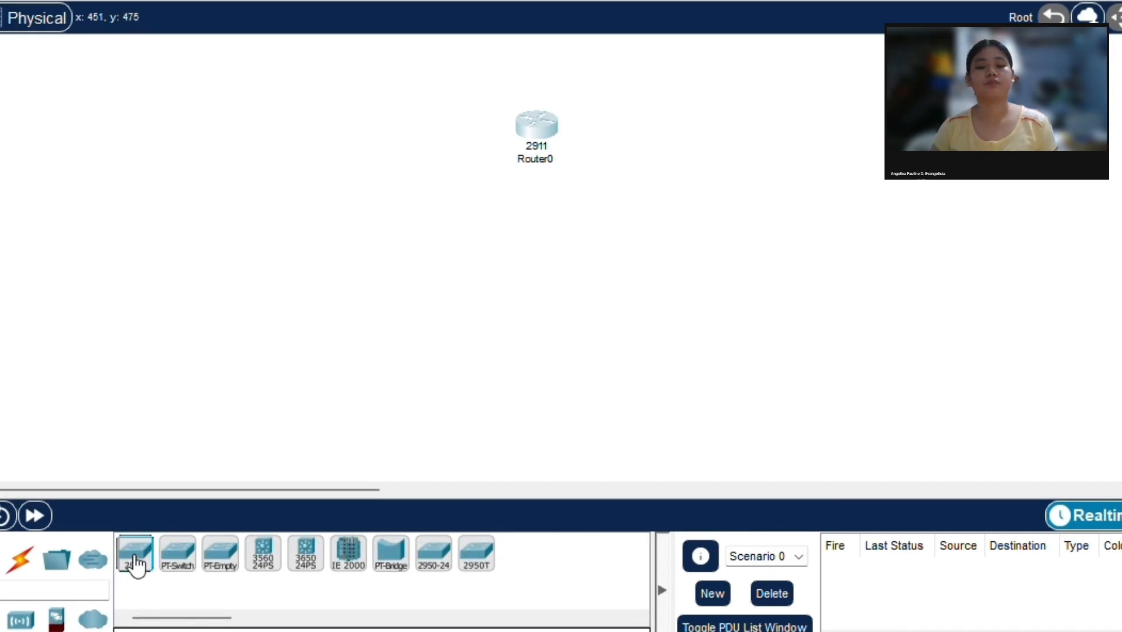
{"action": "left_click_drag", "start_coordinate": [135, 556], "coordinate": [534, 261]}
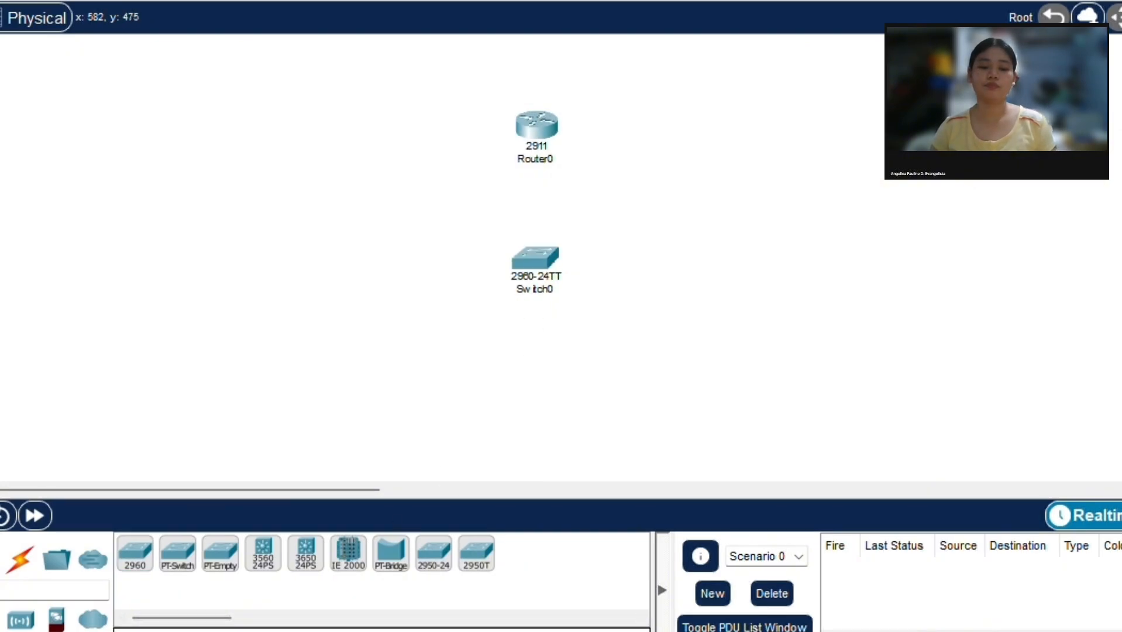
Step: Place three PCs in a row below the switch, with the second one directly under the switch
{"action": "left_click", "coordinate": [1, 560]}
{"action": "left_click_drag", "start_coordinate": [149, 566], "coordinate": [387, 430]}
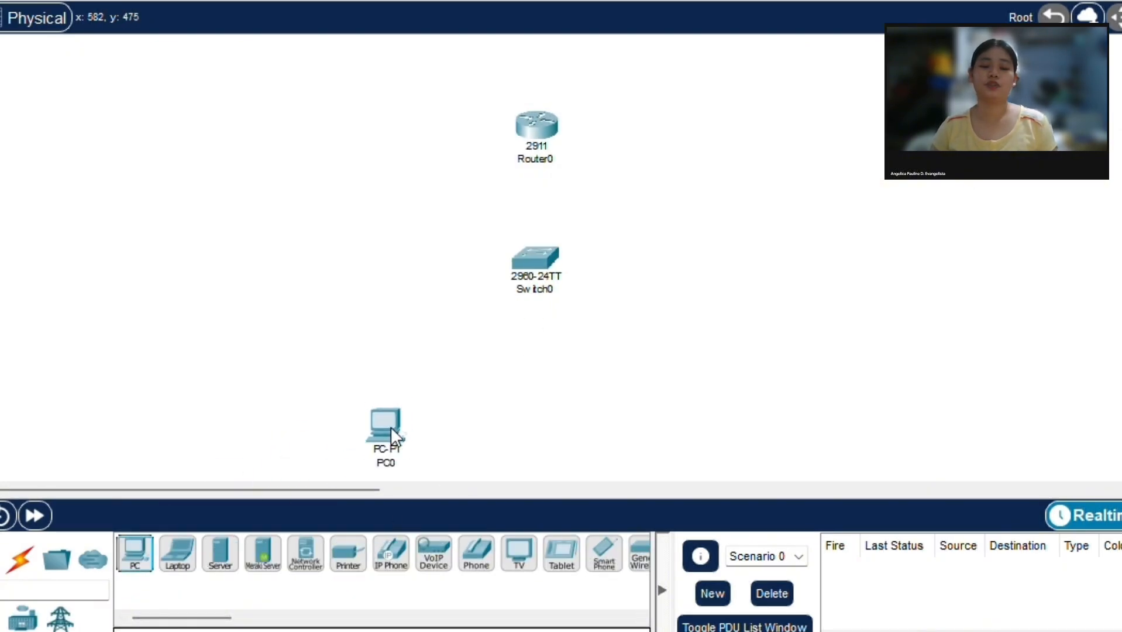
{"action": "left_click_drag", "start_coordinate": [134, 559], "coordinate": [537, 427]}
{"action": "left_click_drag", "start_coordinate": [136, 561], "coordinate": [626, 474]}
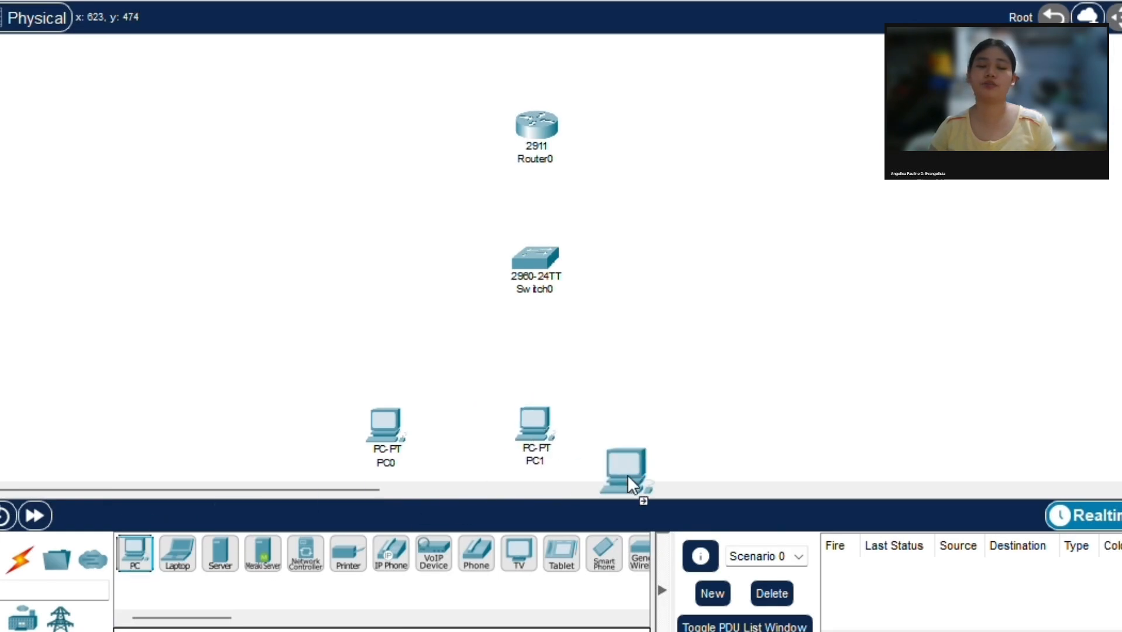
{"action": "left_click_drag", "start_coordinate": [668, 436], "coordinate": [676, 432]}
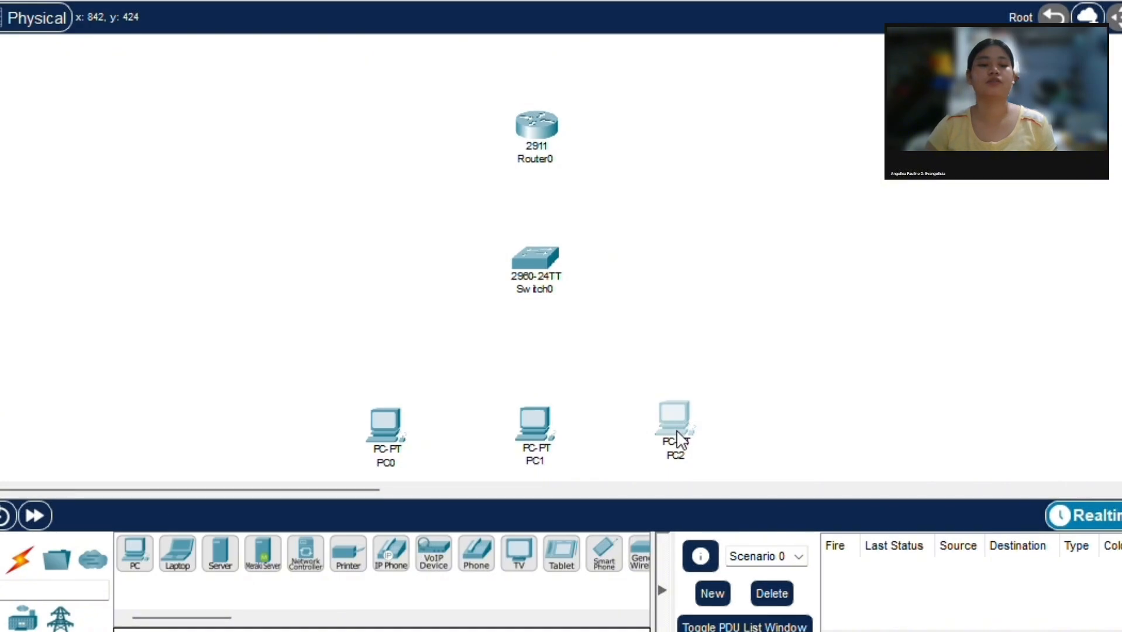
Step: Rename the router to R1 and the switch to SW1
{"action": "left_click", "coordinate": [538, 162]}
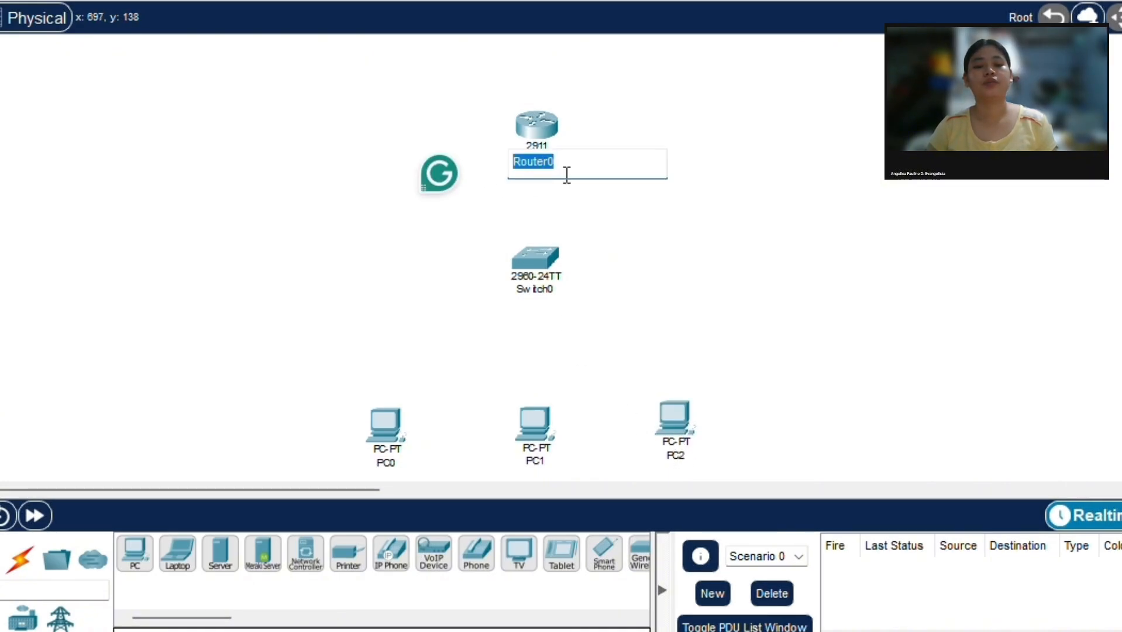
{"action": "type", "text": "R1"}
{"action": "key", "text": "Return"}
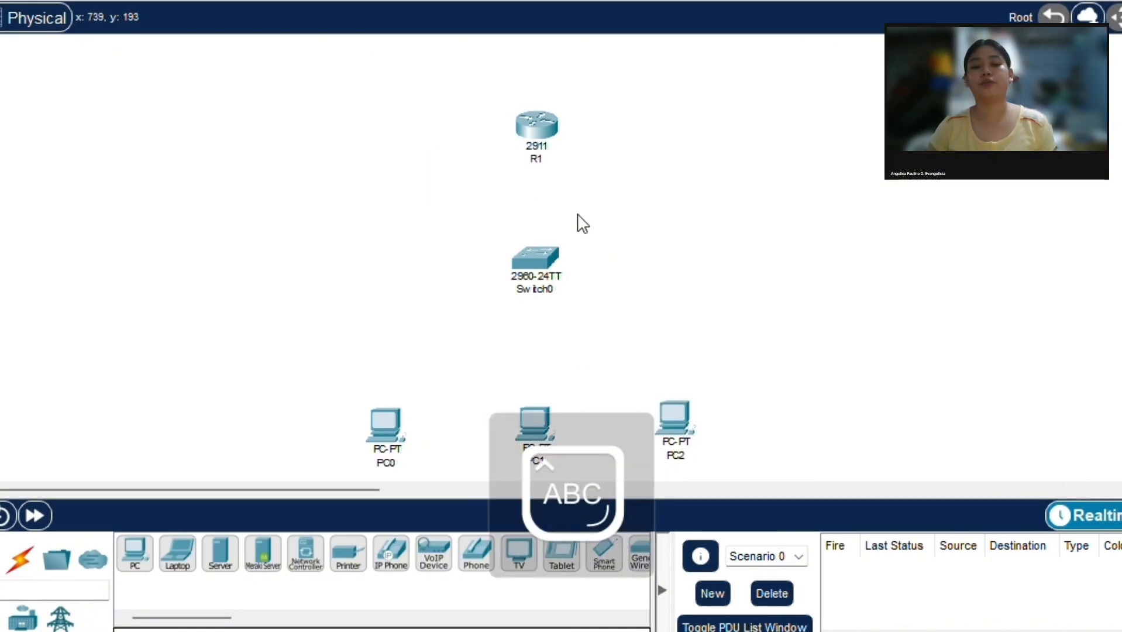
{"action": "left_click", "coordinate": [550, 288]}
{"action": "type", "text": "SW1"}
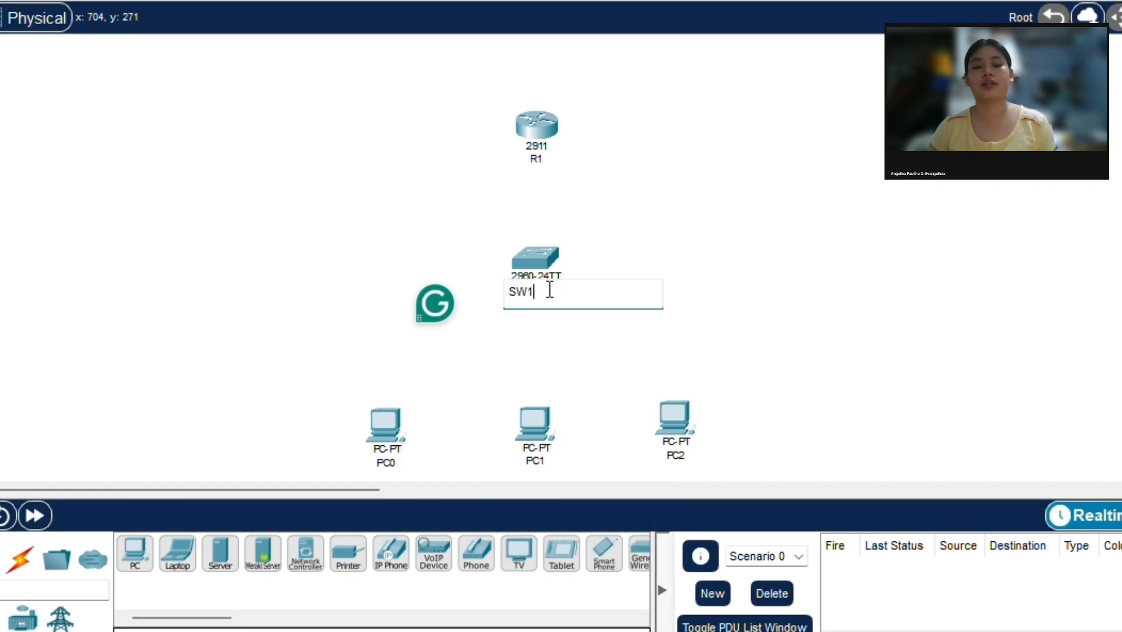
{"action": "key", "text": "Return"}
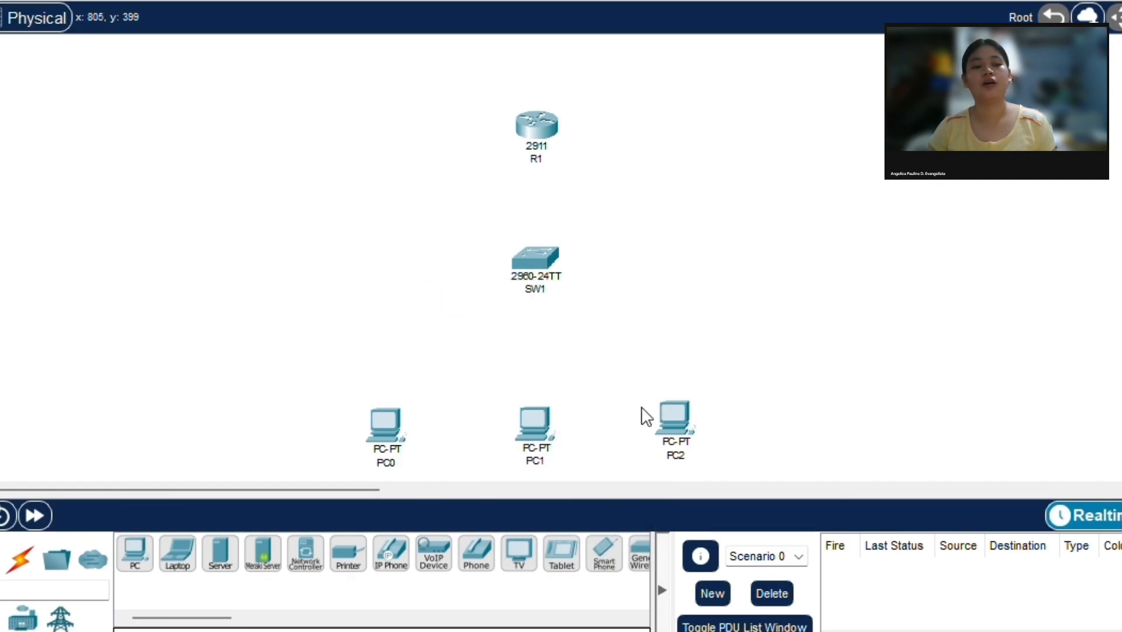
Step: Adjust the rightmost PC's position slightly downward and rename it to PC3
{"action": "left_click_drag", "start_coordinate": [668, 421], "coordinate": [671, 427]}
{"action": "left_click", "coordinate": [677, 447]}
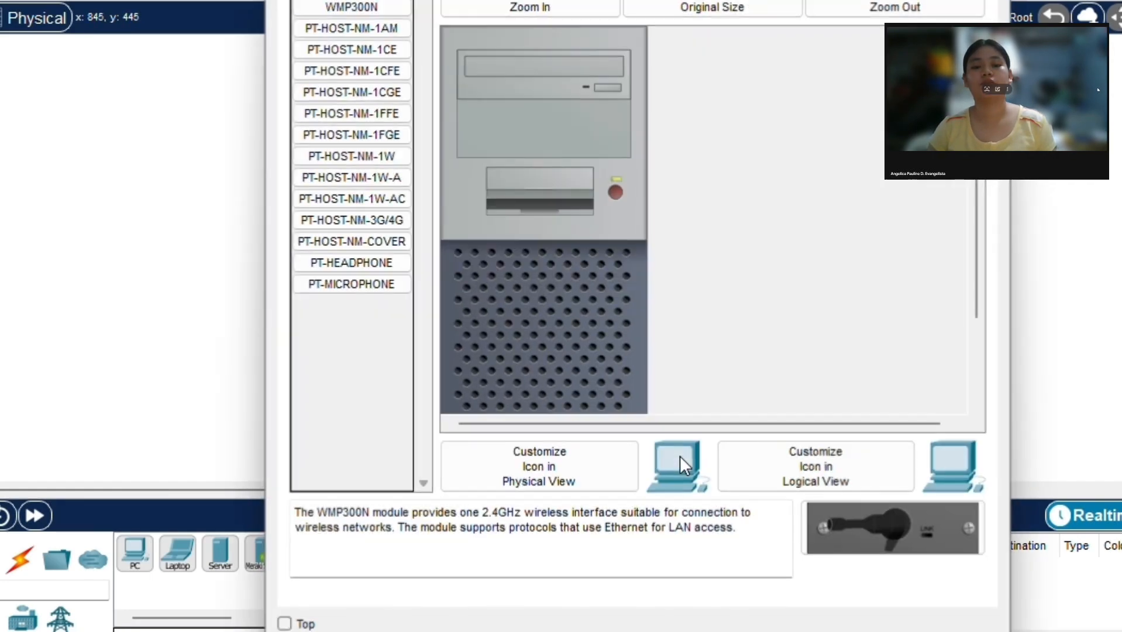
{"action": "left_click", "coordinate": [993, 0]}
{"action": "left_click", "coordinate": [682, 465]}
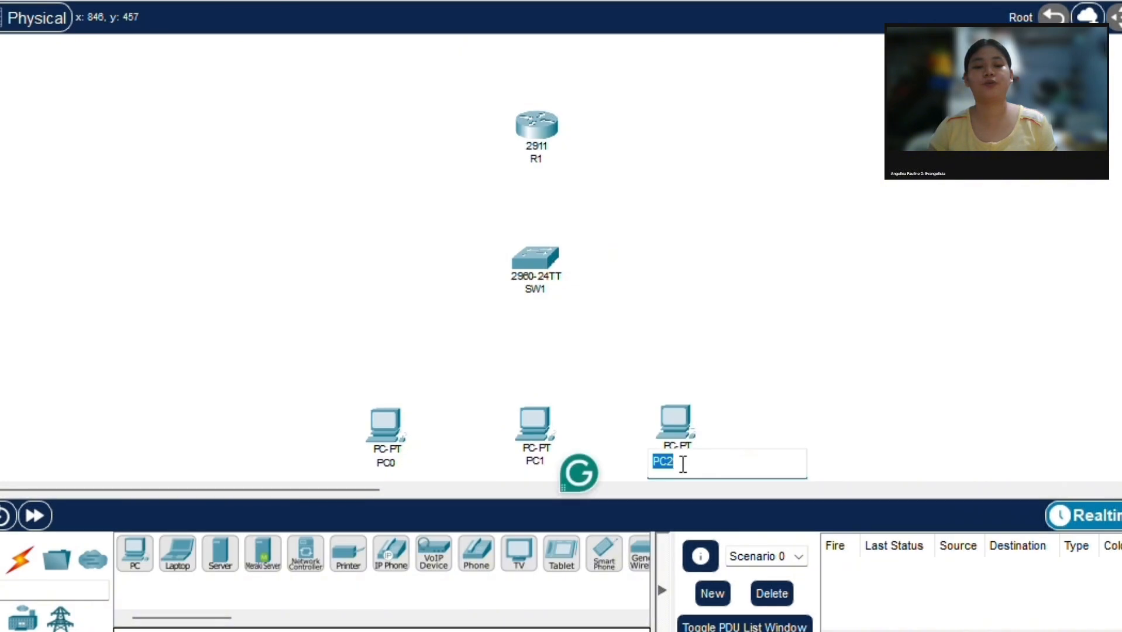
{"action": "type", "text": "PC3"}
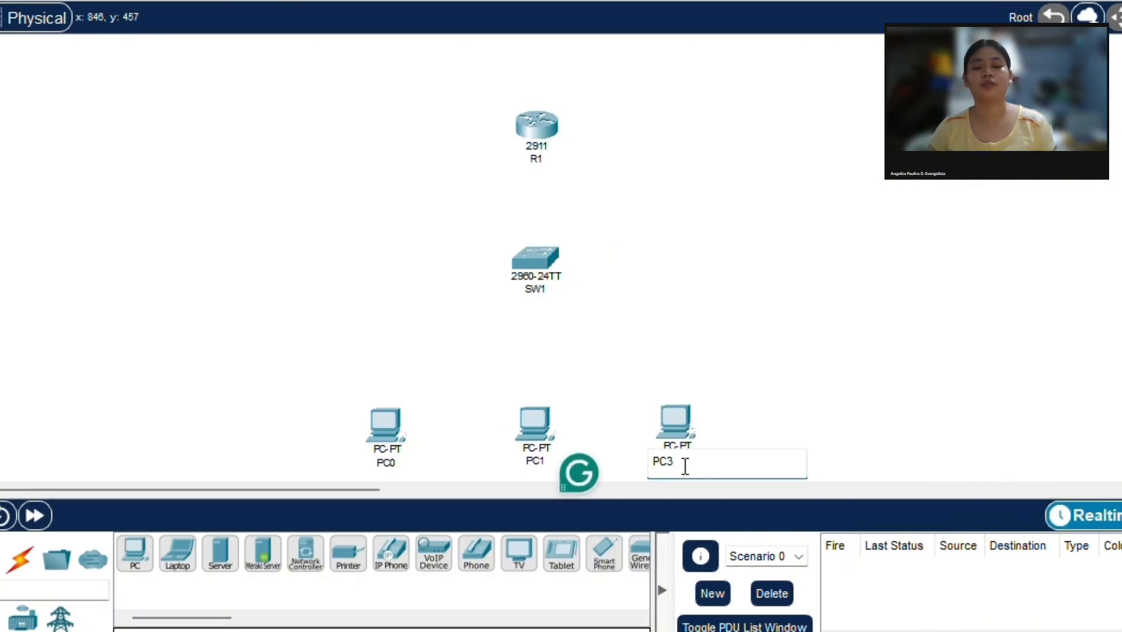
{"action": "key", "text": "Return"}
Step: Rename the middle PC to PC2 and the leftmost PC to PC1
{"action": "left_click", "coordinate": [536, 461]}
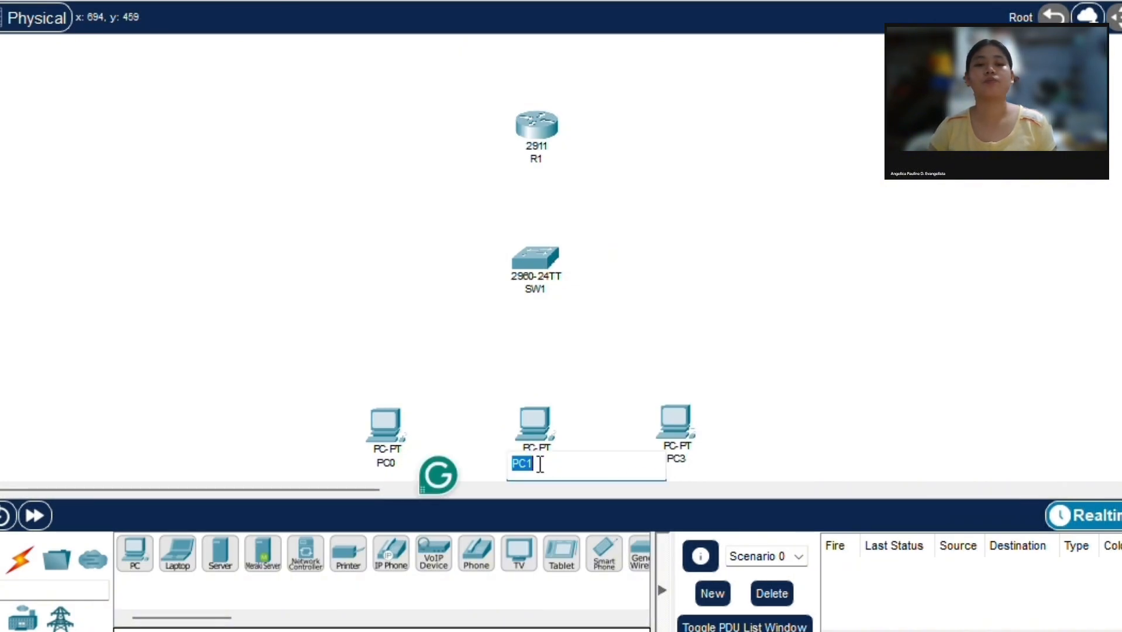
{"action": "type", "text": "PC2"}
{"action": "key", "text": "Return"}
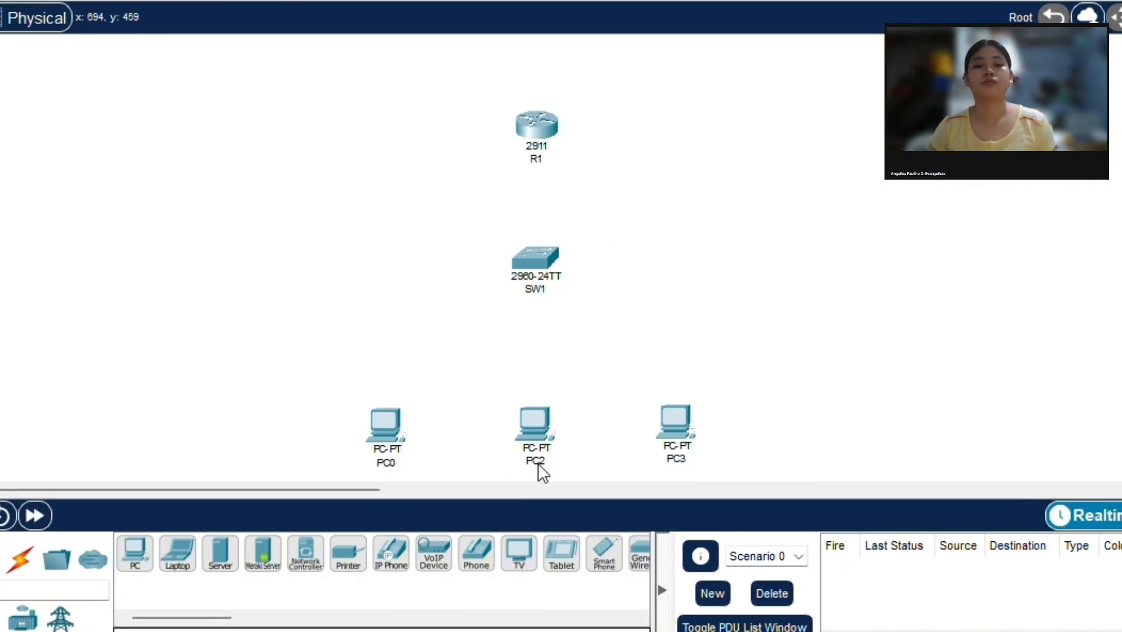
{"action": "left_click", "coordinate": [387, 465]}
{"action": "type", "text": "PC1"}
{"action": "key", "text": "Return"}
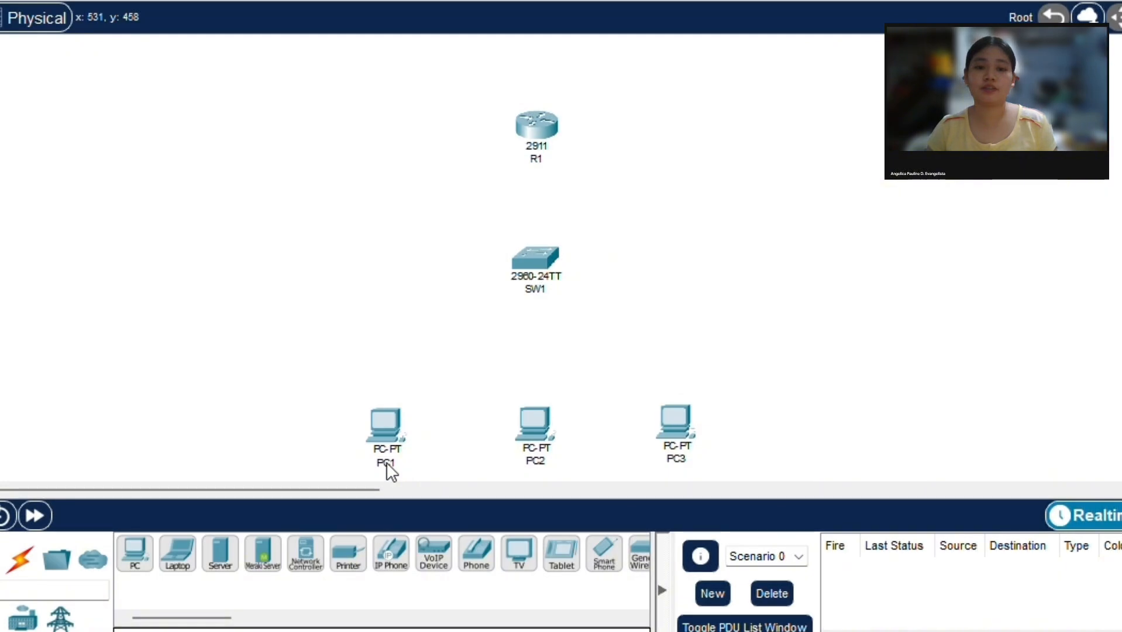
Step: Connect R1's GigabitEthernet0/0 port to switch SW1 with a copper straight-through cable
{"action": "left_click", "coordinate": [23, 561]}
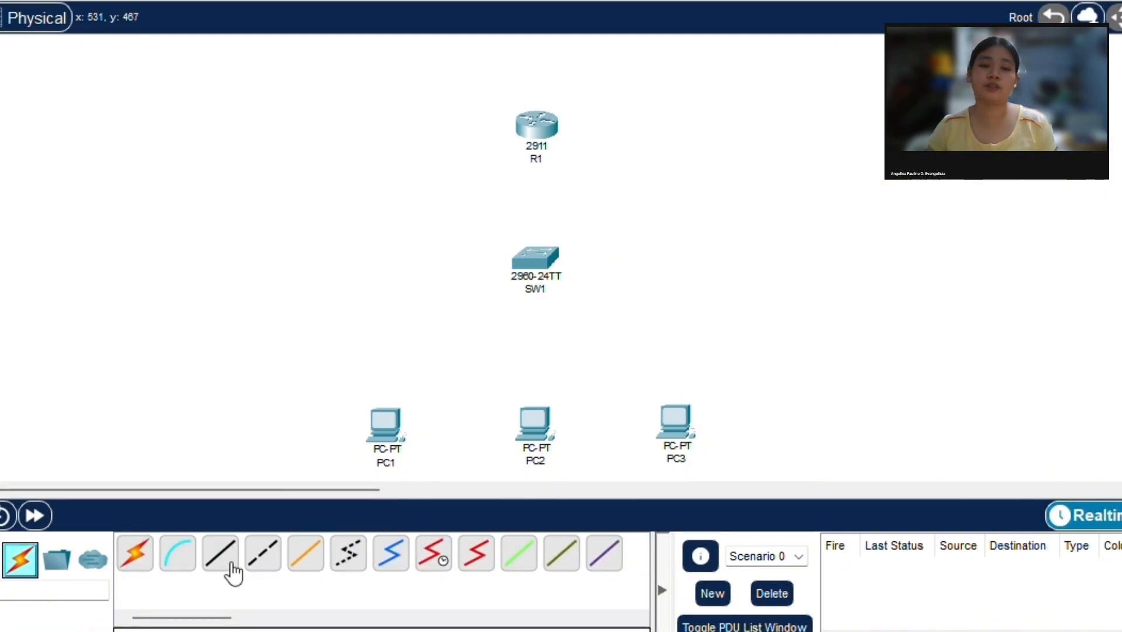
{"action": "left_click", "coordinate": [221, 559]}
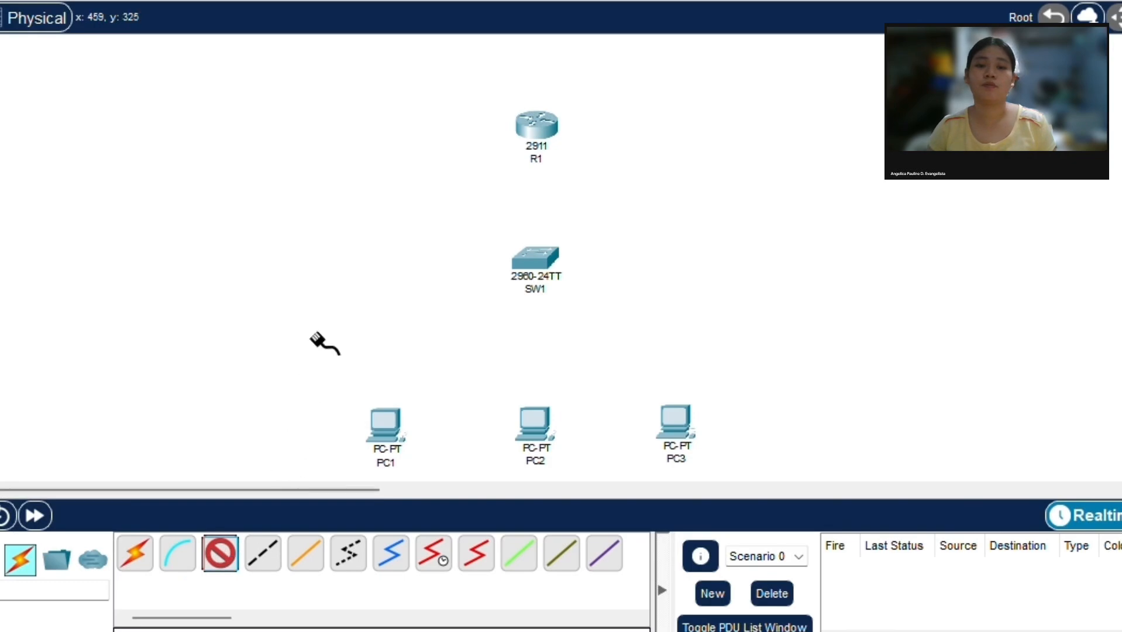
{"action": "left_click", "coordinate": [537, 138]}
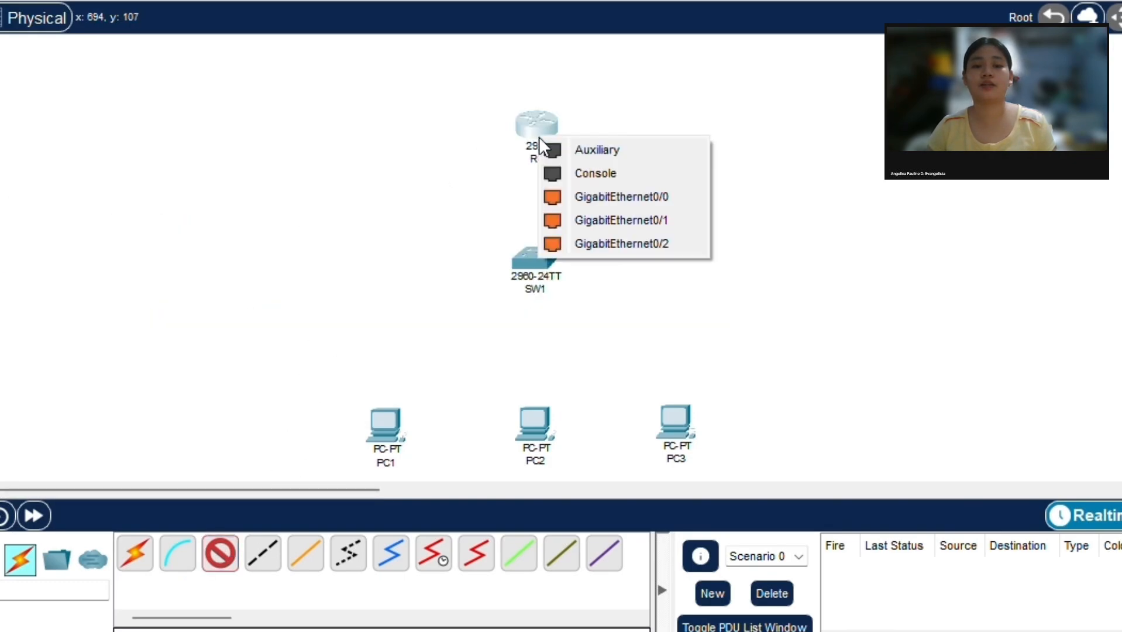
{"action": "left_click", "coordinate": [571, 193]}
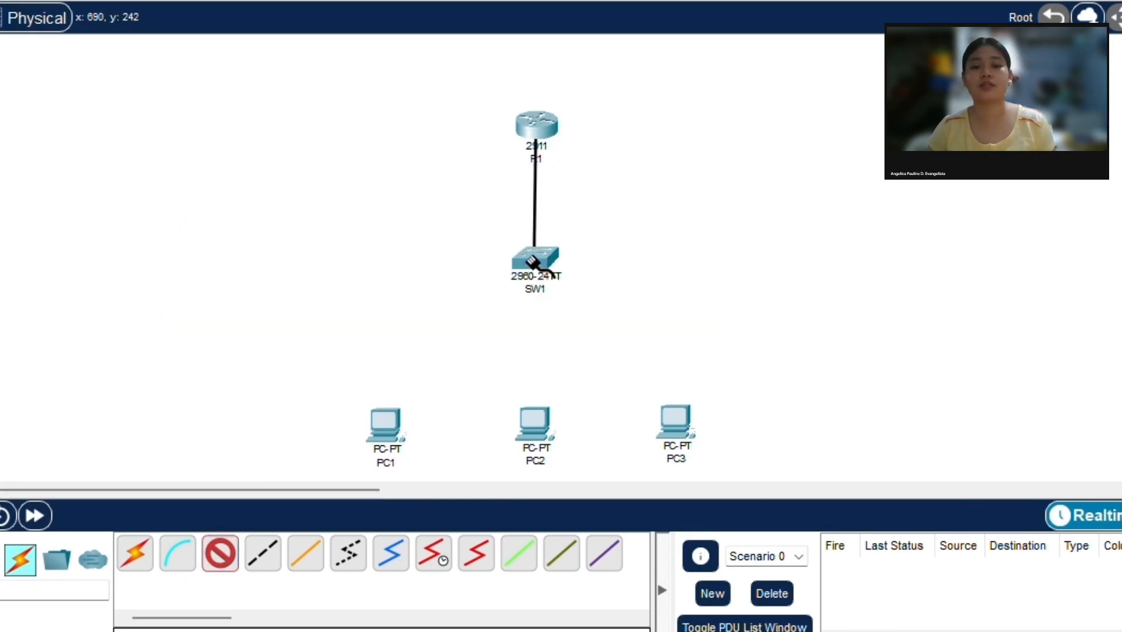
{"action": "left_click", "coordinate": [536, 258]}
{"action": "left_click", "coordinate": [572, 151]}
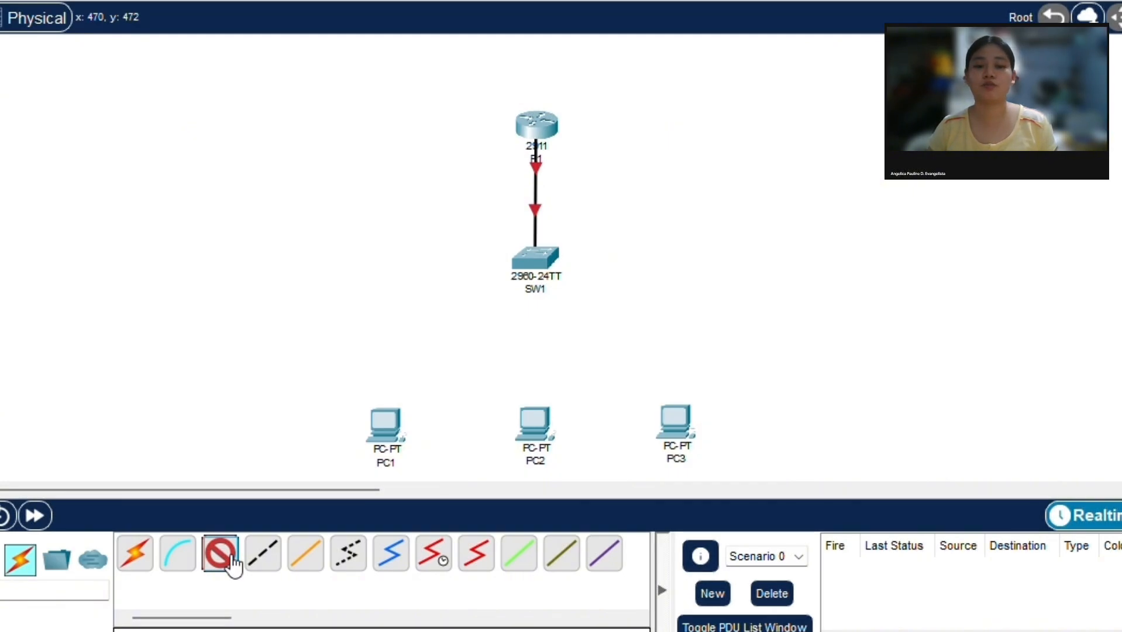
Step: Connect a FastEthernet port of SW1 to PC1's FastEthernet0 port with a copper straight-through cable
{"action": "left_click", "coordinate": [263, 541]}
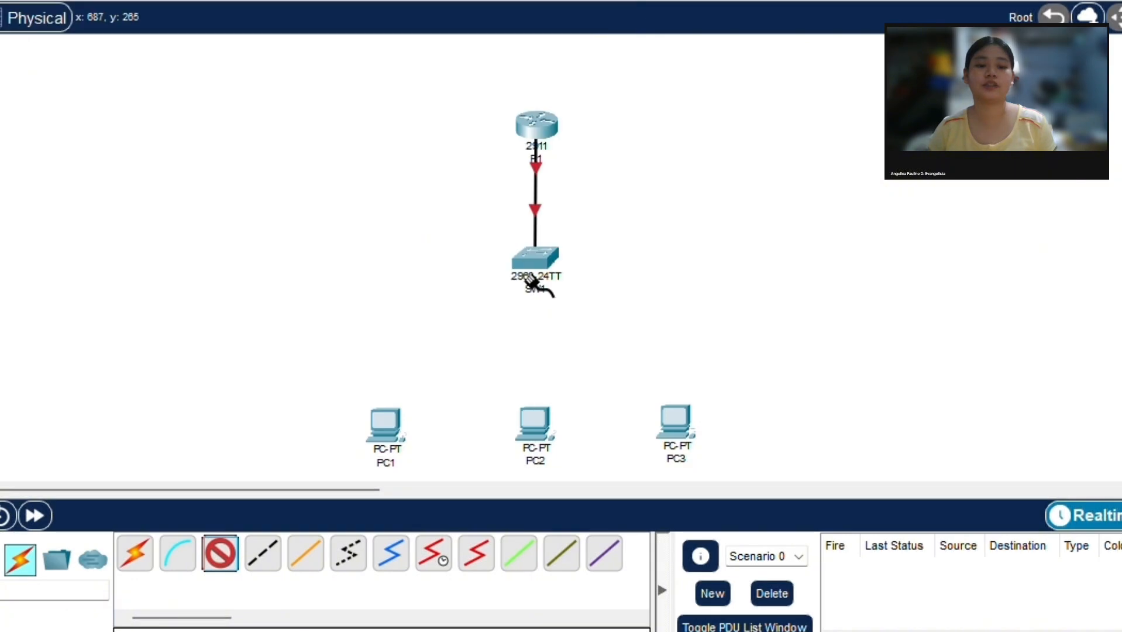
{"action": "left_click", "coordinate": [534, 280]}
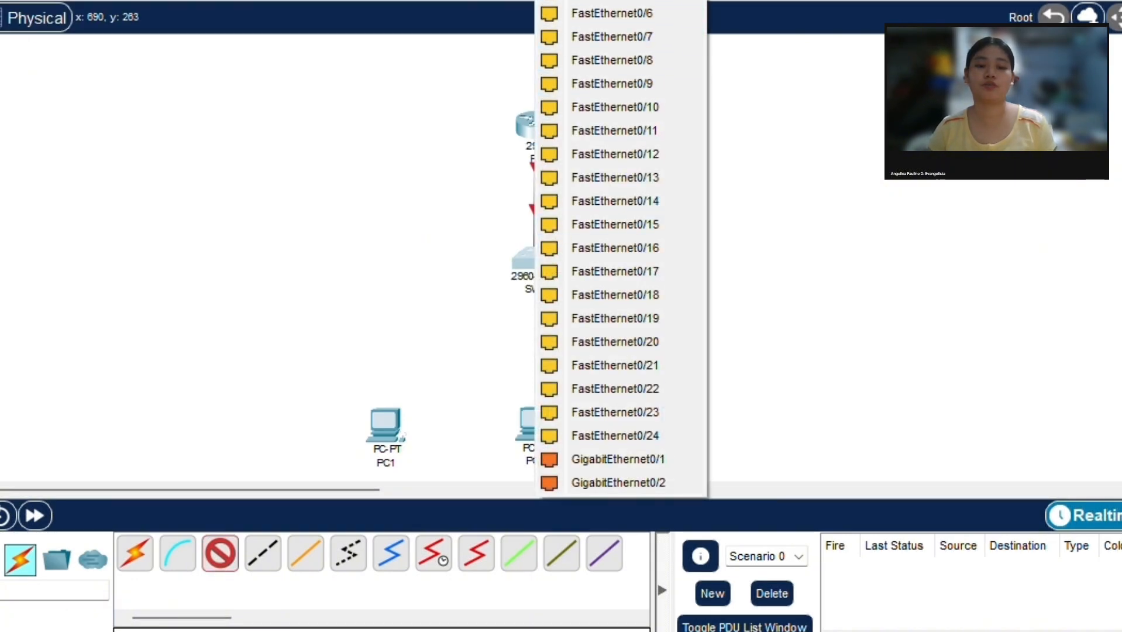
{"action": "left_click", "coordinate": [611, 8]}
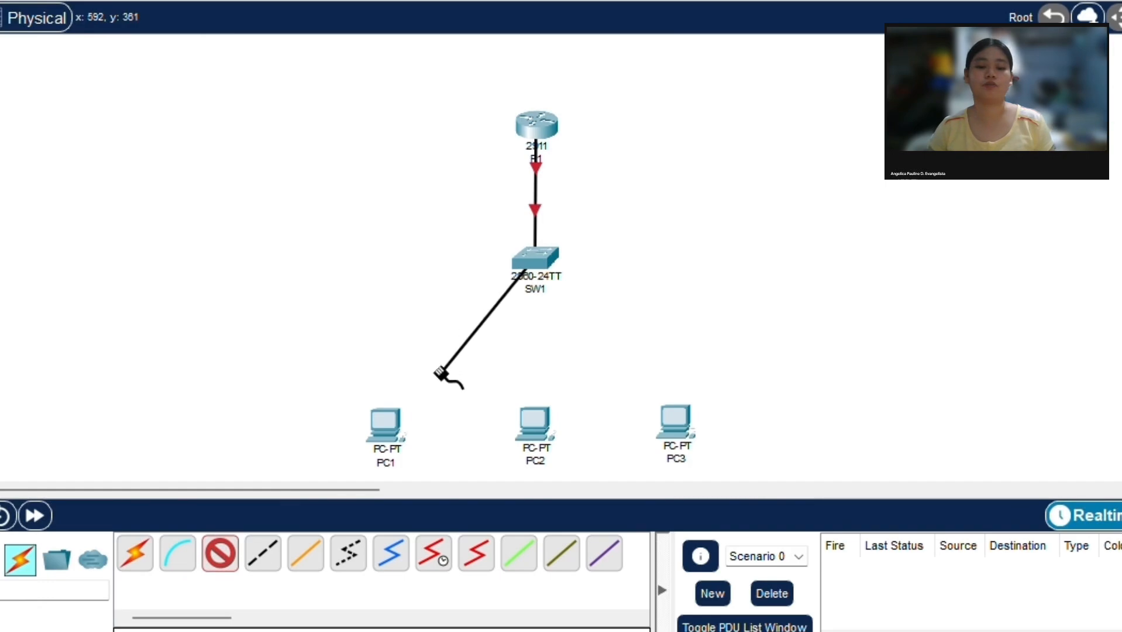
{"action": "left_click", "coordinate": [391, 430]}
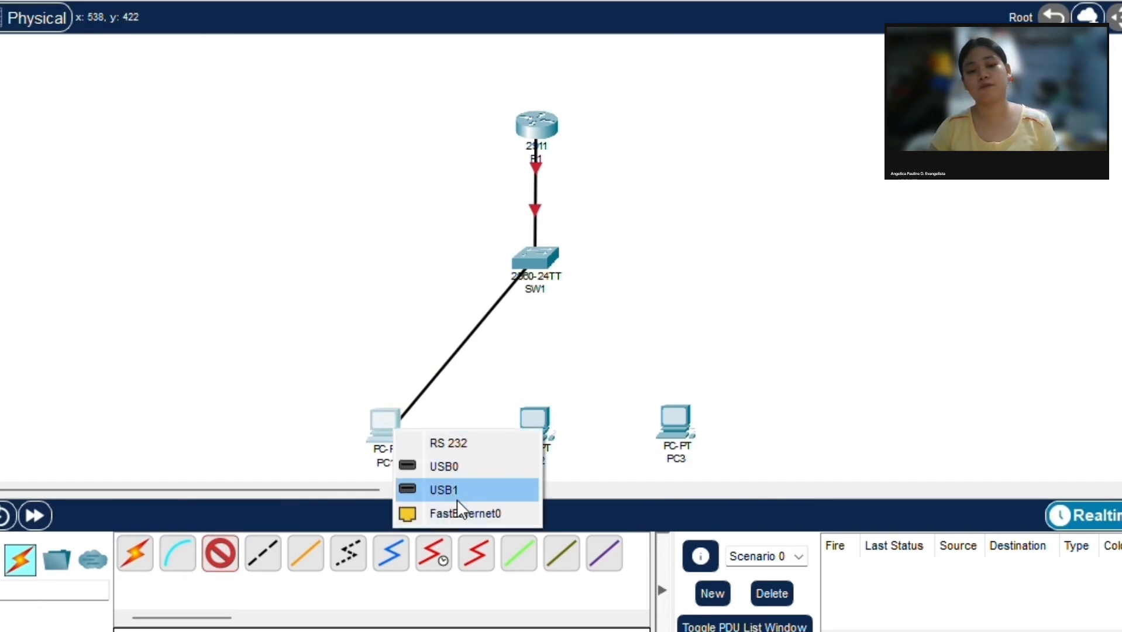
{"action": "left_click", "coordinate": [466, 513]}
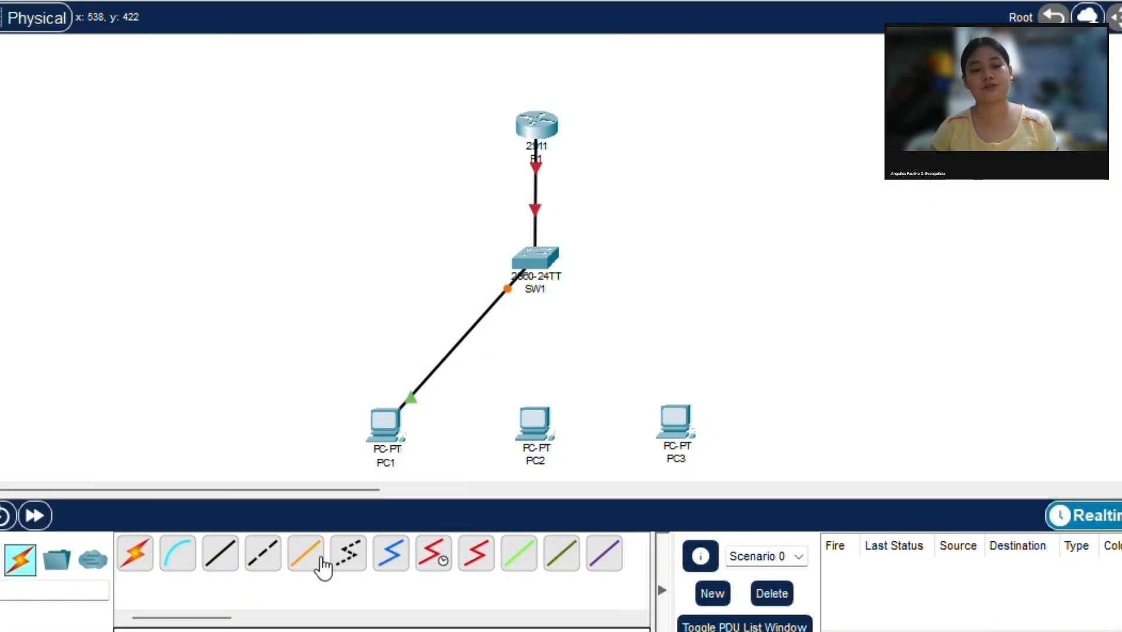
Step: Connect another FastEthernet port of SW1 to PC2's FastEthernet0 port with a copper straight-through cable
{"action": "left_click", "coordinate": [221, 563]}
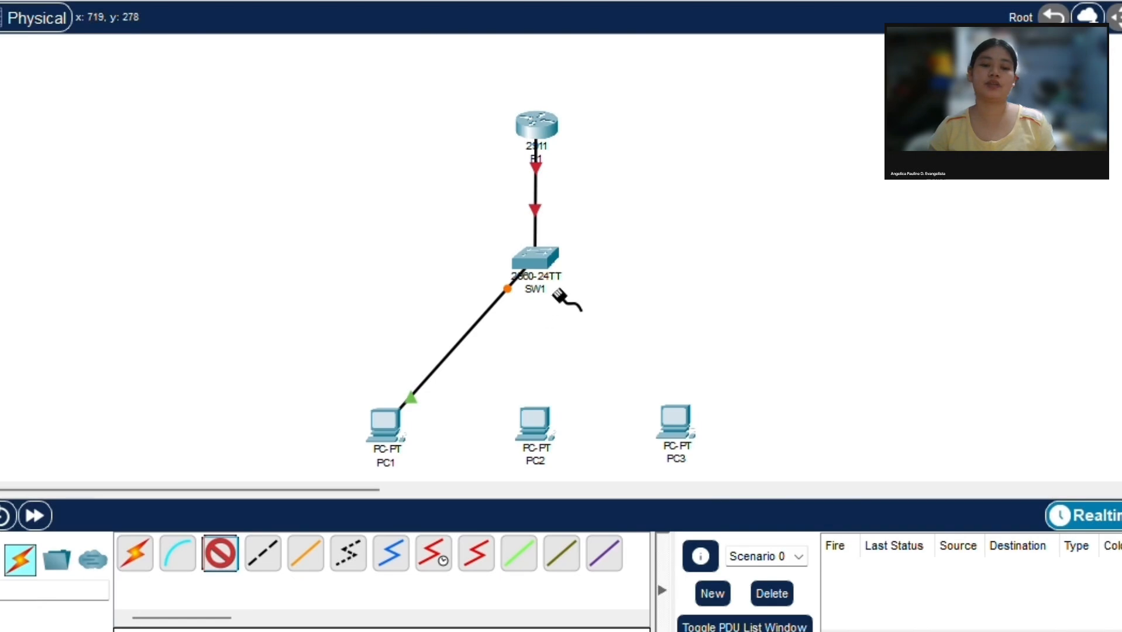
{"action": "left_click", "coordinate": [535, 263]}
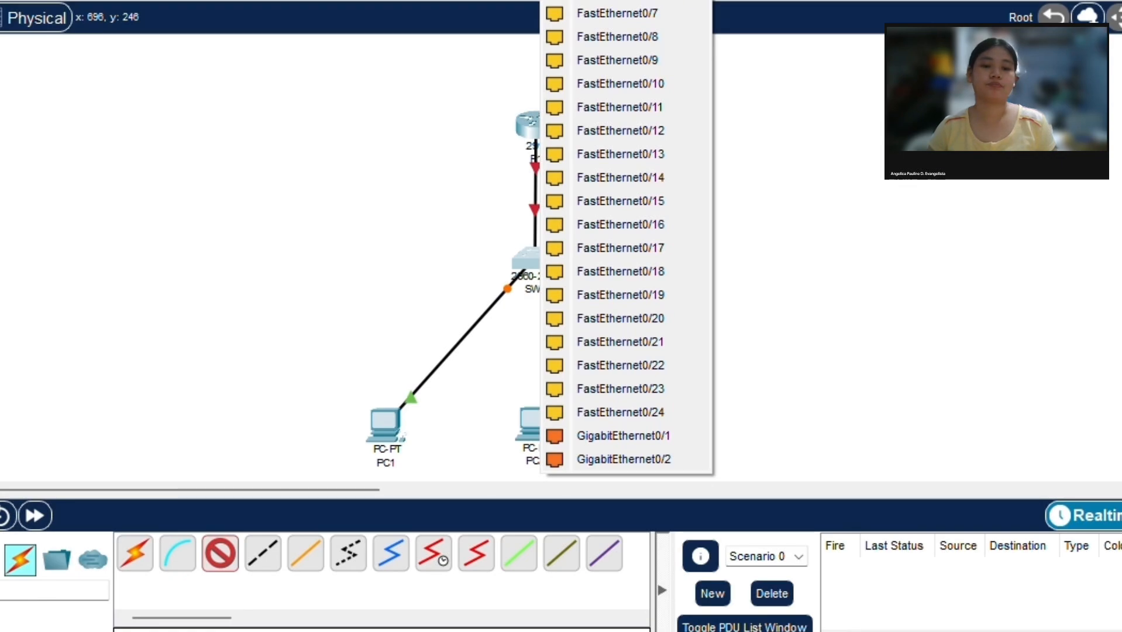
{"action": "left_click", "coordinate": [617, 1]}
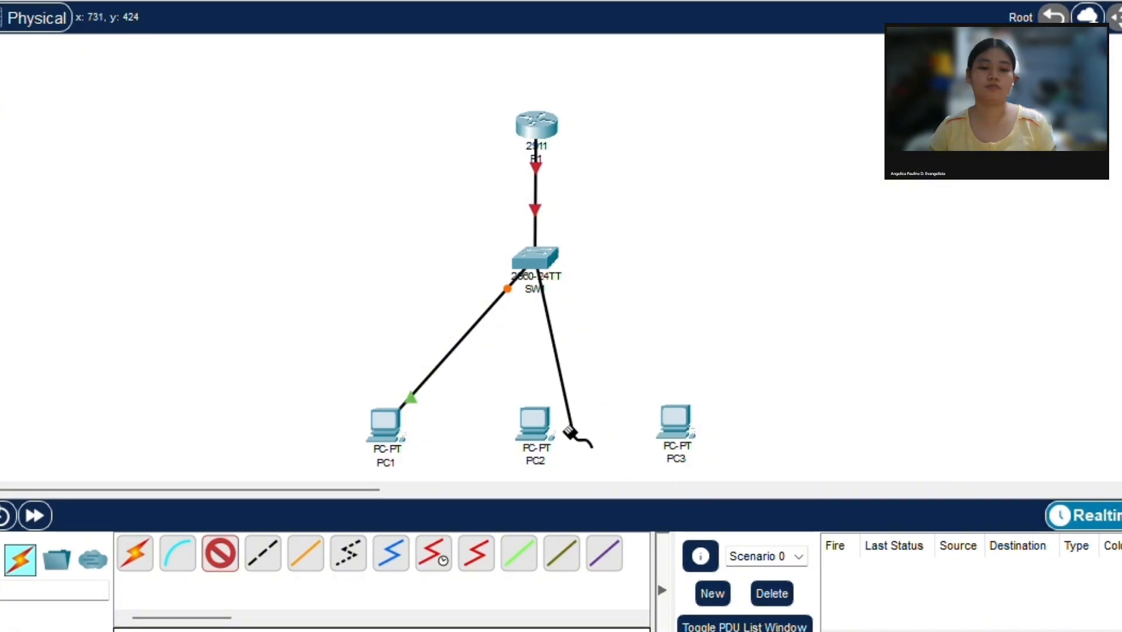
{"action": "left_click", "coordinate": [531, 416]}
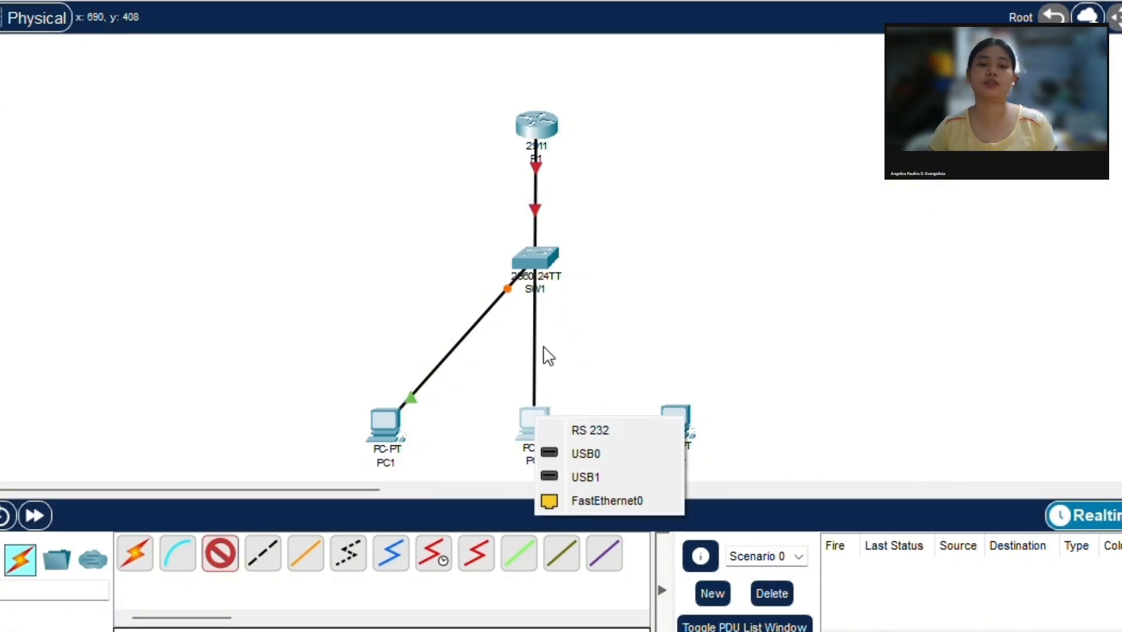
{"action": "left_click", "coordinate": [573, 501]}
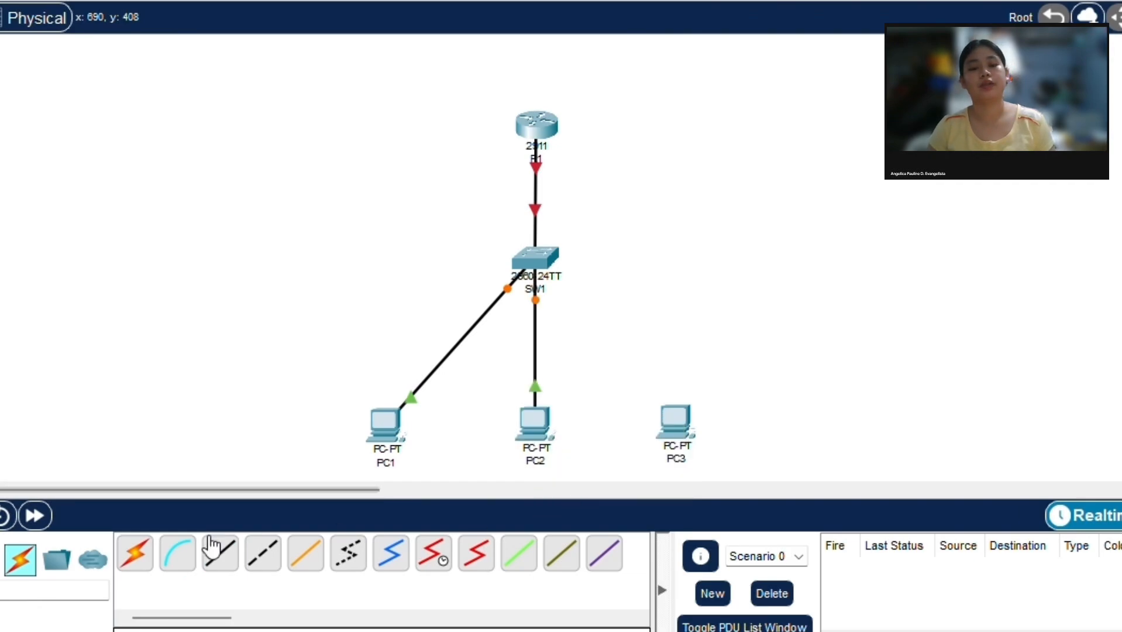
Step: Connect a free FastEthernet port of SW1 to PC3's FastEthernet0 port with a copper straight-through cable
{"action": "left_click", "coordinate": [205, 561]}
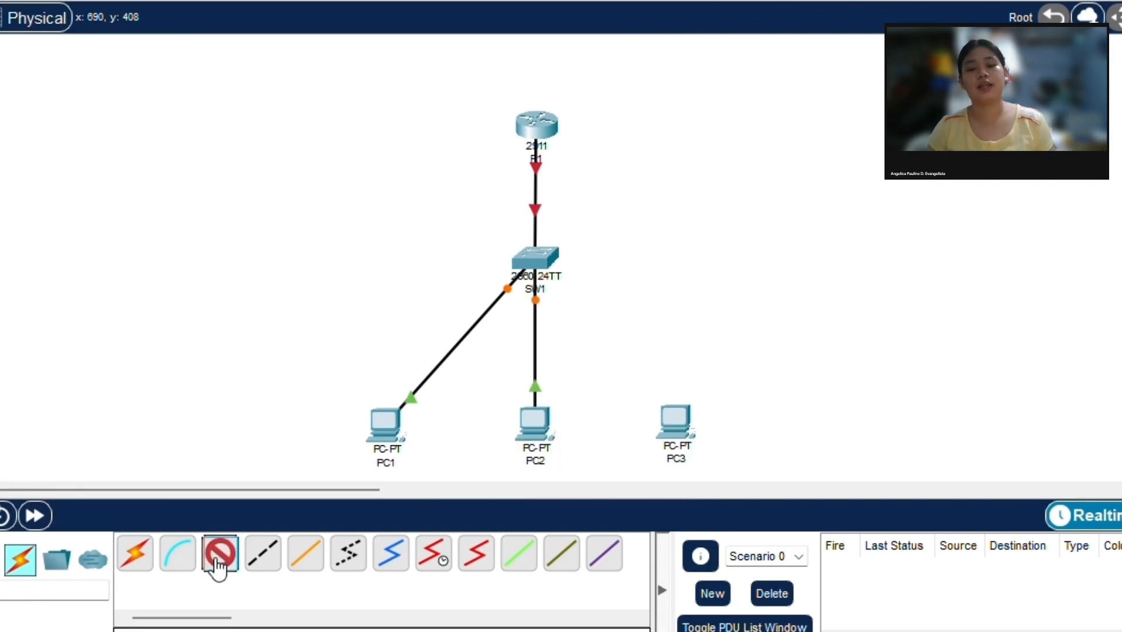
{"action": "left_click", "coordinate": [550, 262]}
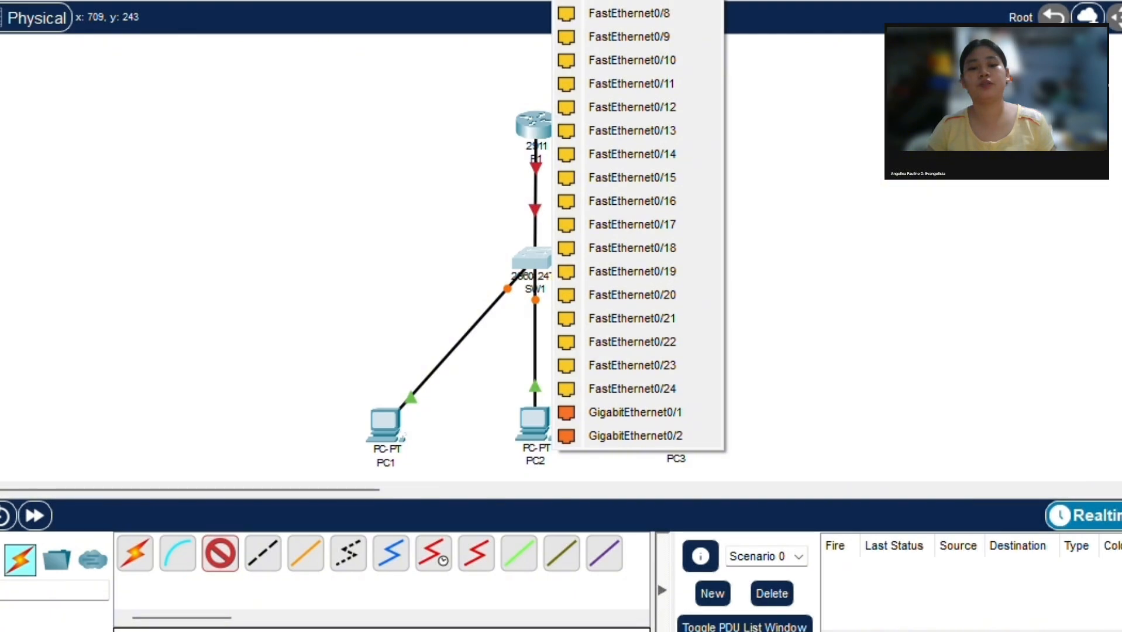
{"action": "left_click", "coordinate": [674, 2]}
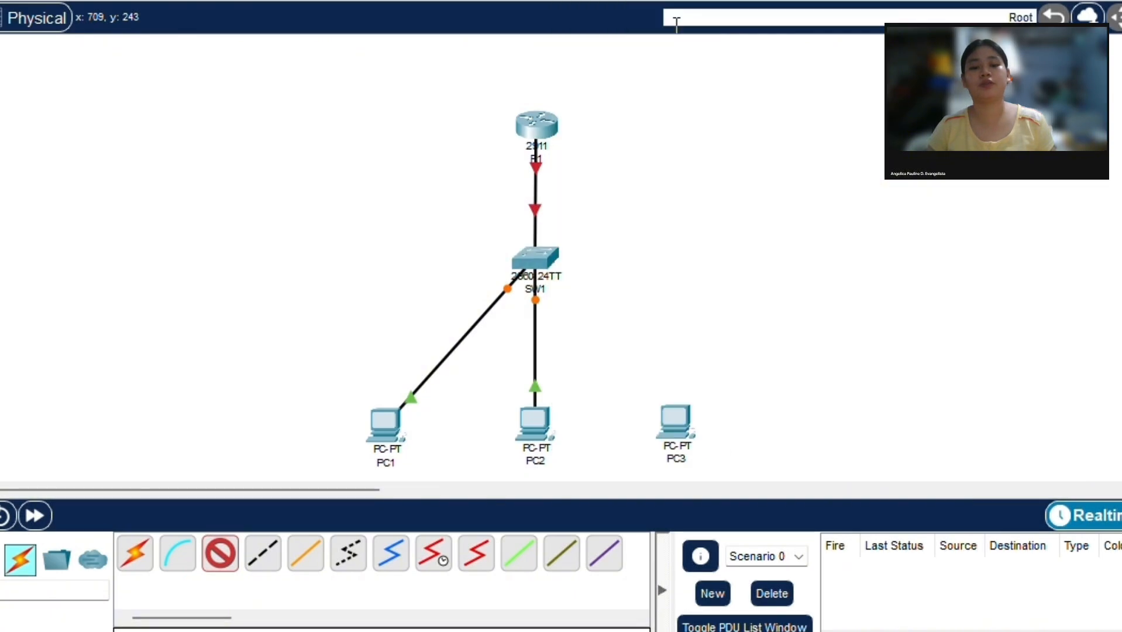
{"action": "left_click", "coordinate": [677, 419]}
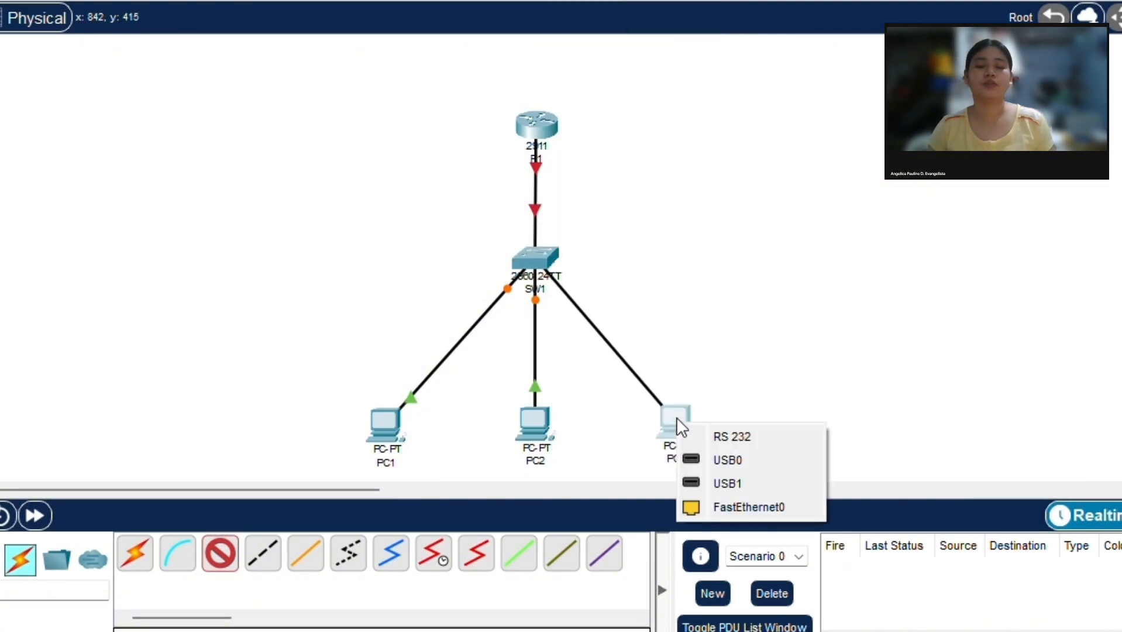
{"action": "left_click", "coordinate": [721, 506]}
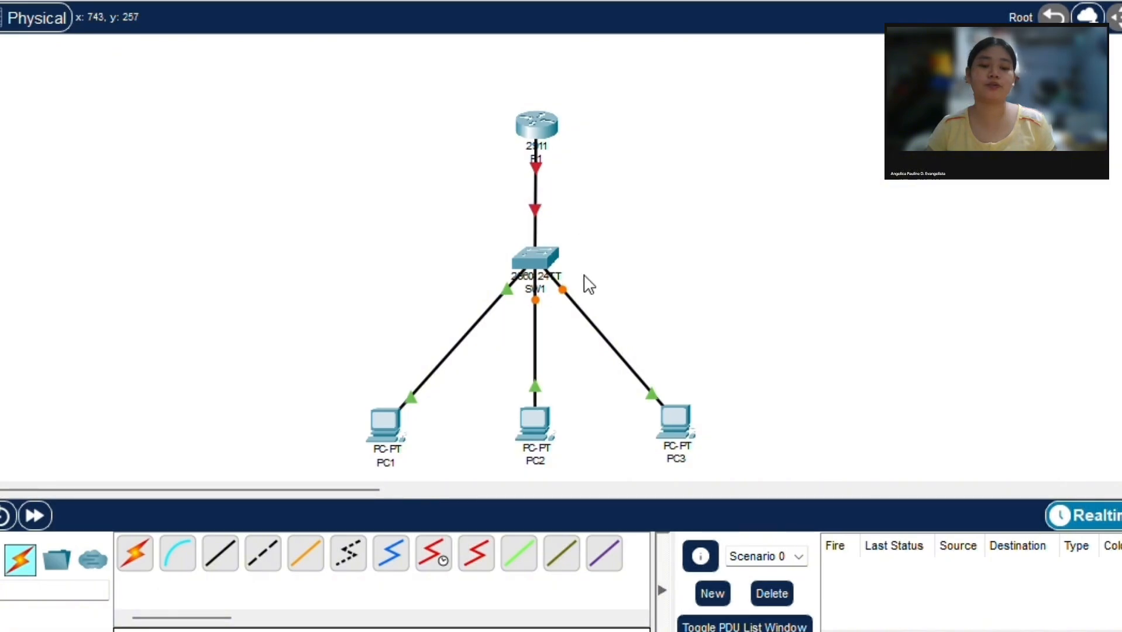
Step: Open router R1's command line and answer no to the initial configuration dialog to reach the Router prompt
{"action": "left_click", "coordinate": [543, 125]}
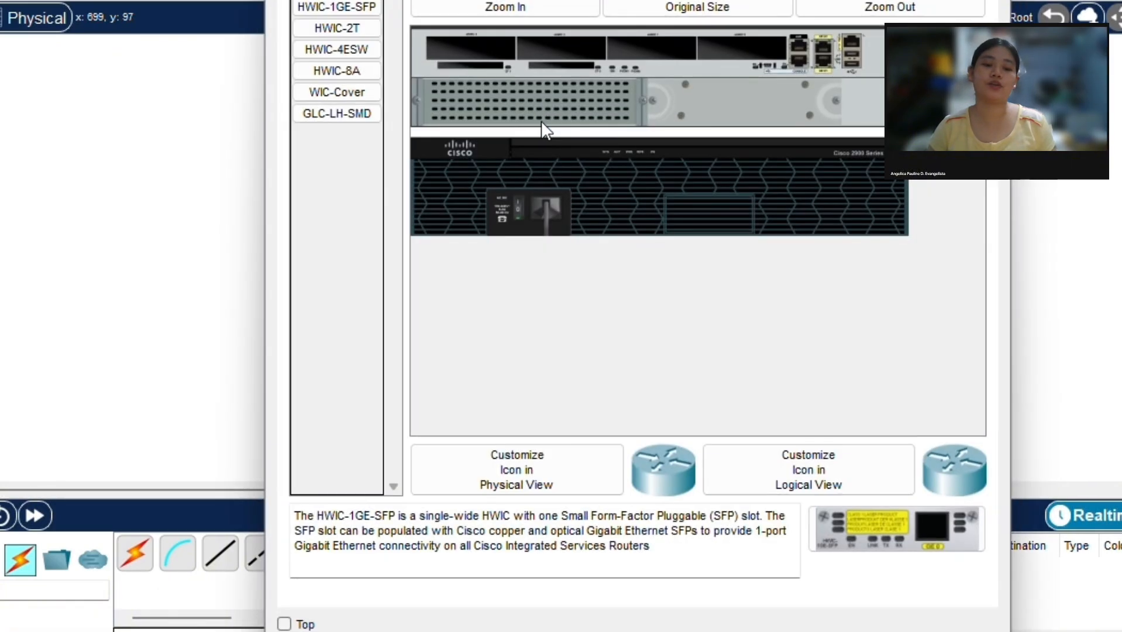
{"action": "left_click", "coordinate": [409, 1]}
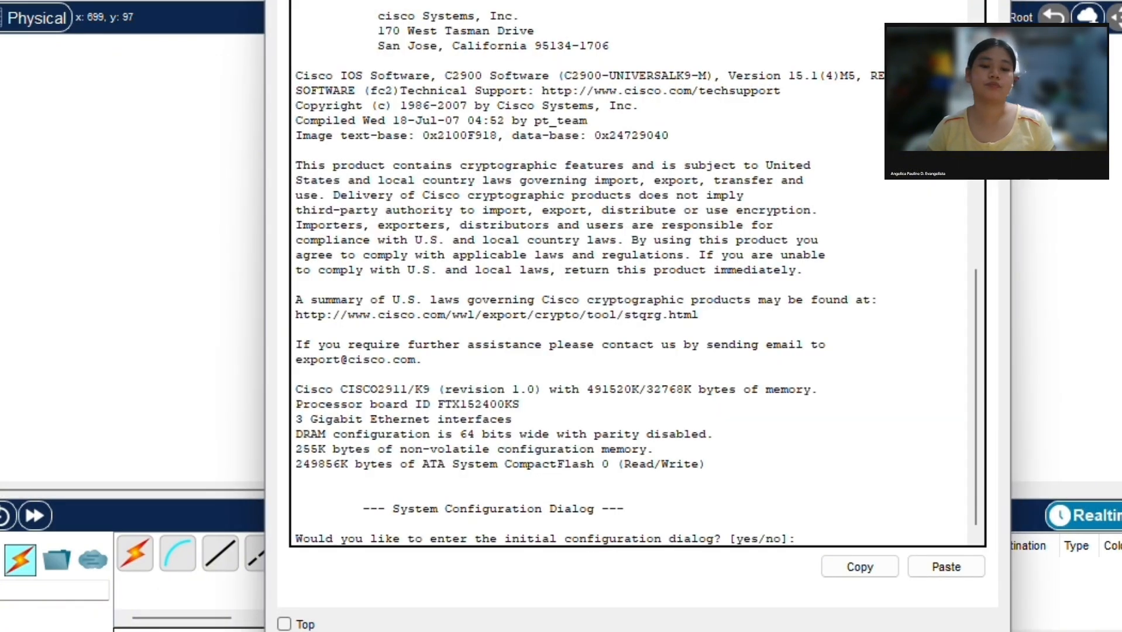
{"action": "left_click", "coordinate": [818, 539]}
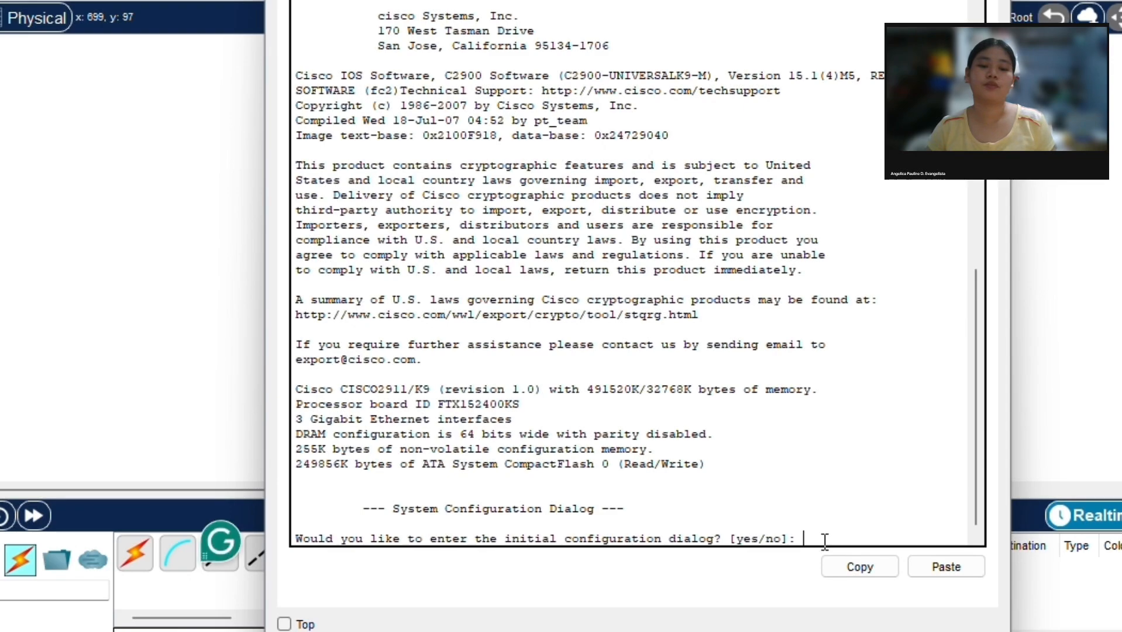
{"action": "type", "text": "NO"}
{"action": "key", "text": "BackSpace"}
{"action": "key", "text": "BackSpace"}
{"action": "key", "text": "Caps_Lock"}
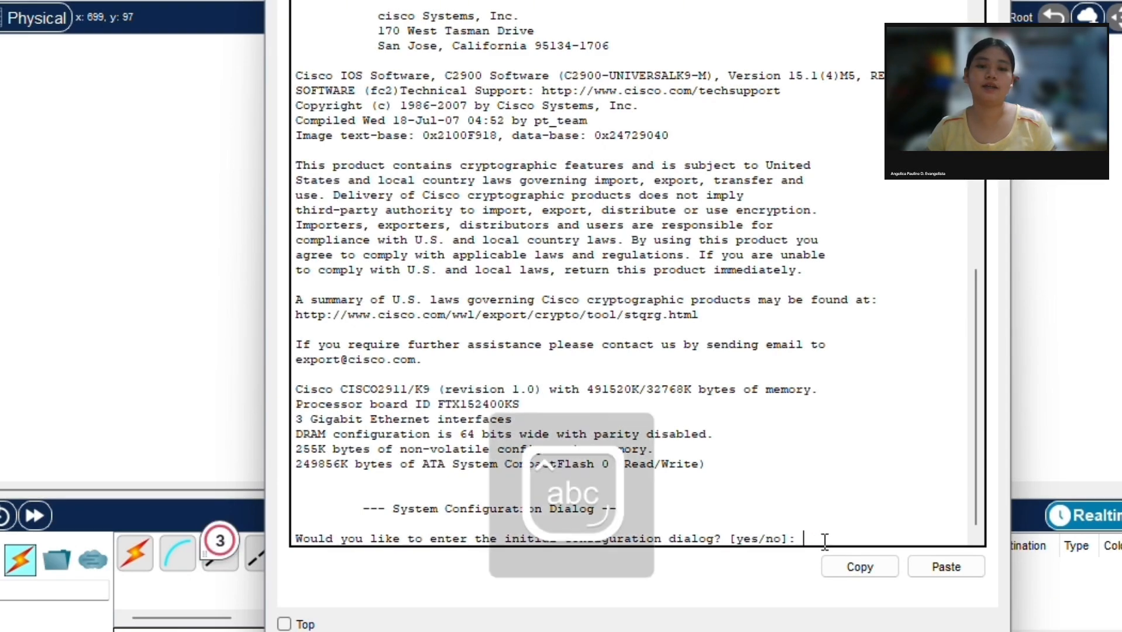
{"action": "type", "text": "no"}
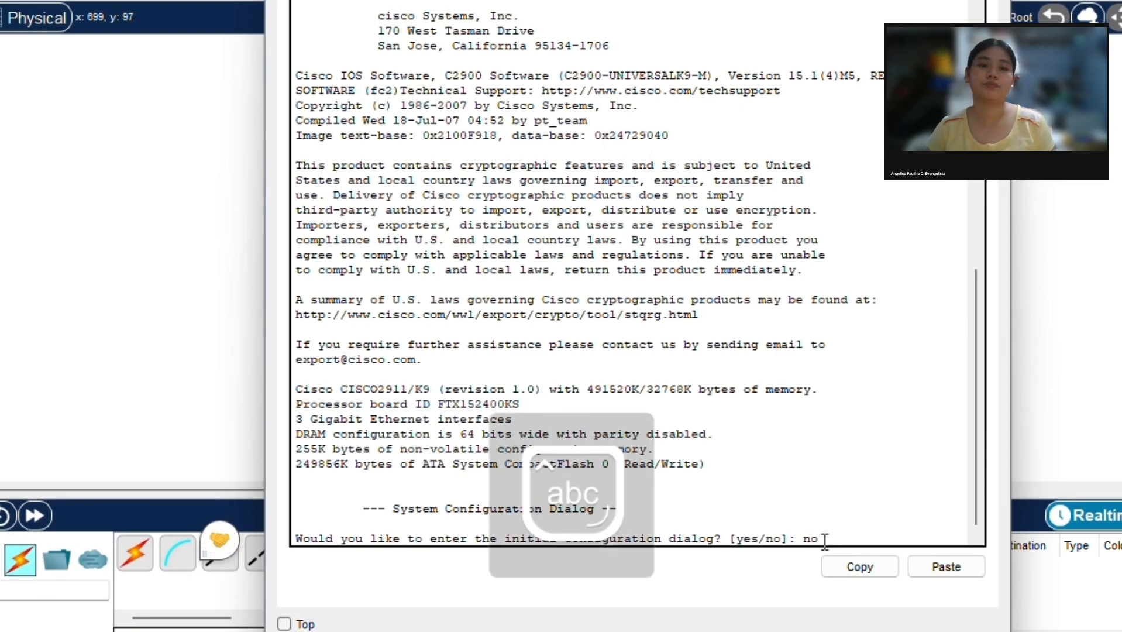
{"action": "key", "text": "Return"}
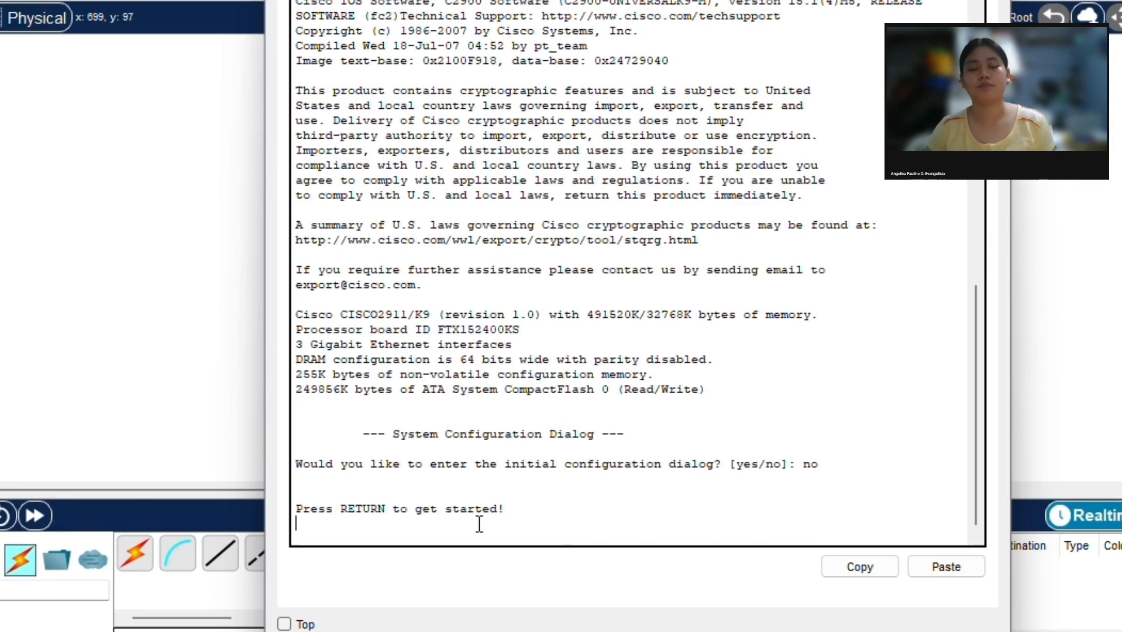
{"action": "key", "text": "Return"}
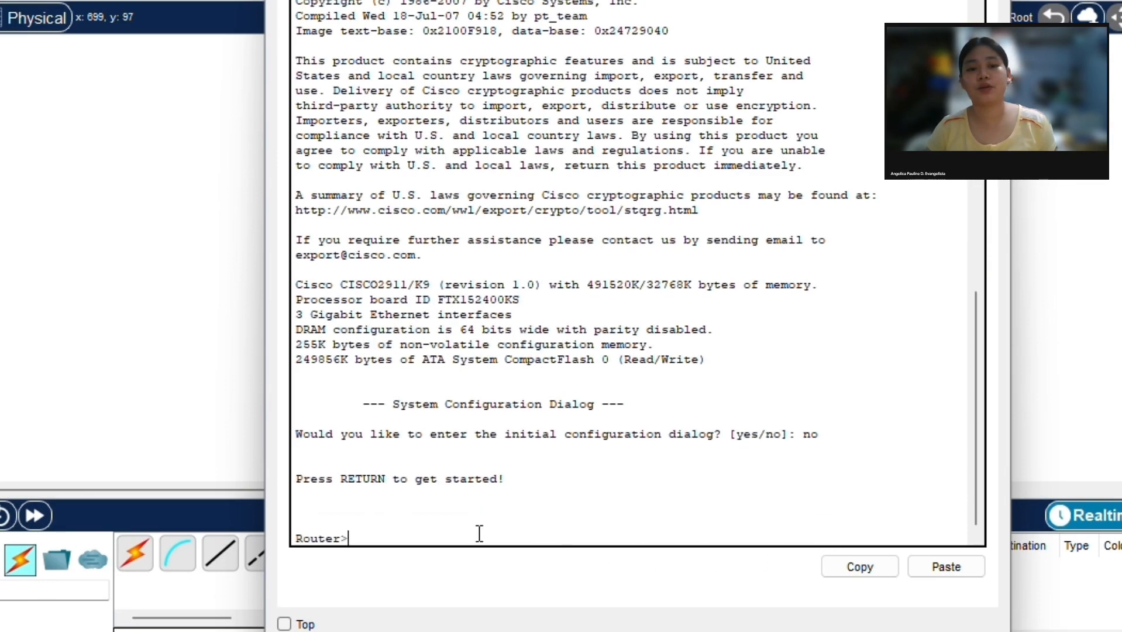
Step: Enter privileged mode with enable and global configuration mode with configure terminal on R1
{"action": "type", "text": "enable"}
{"action": "key", "text": "Return"}
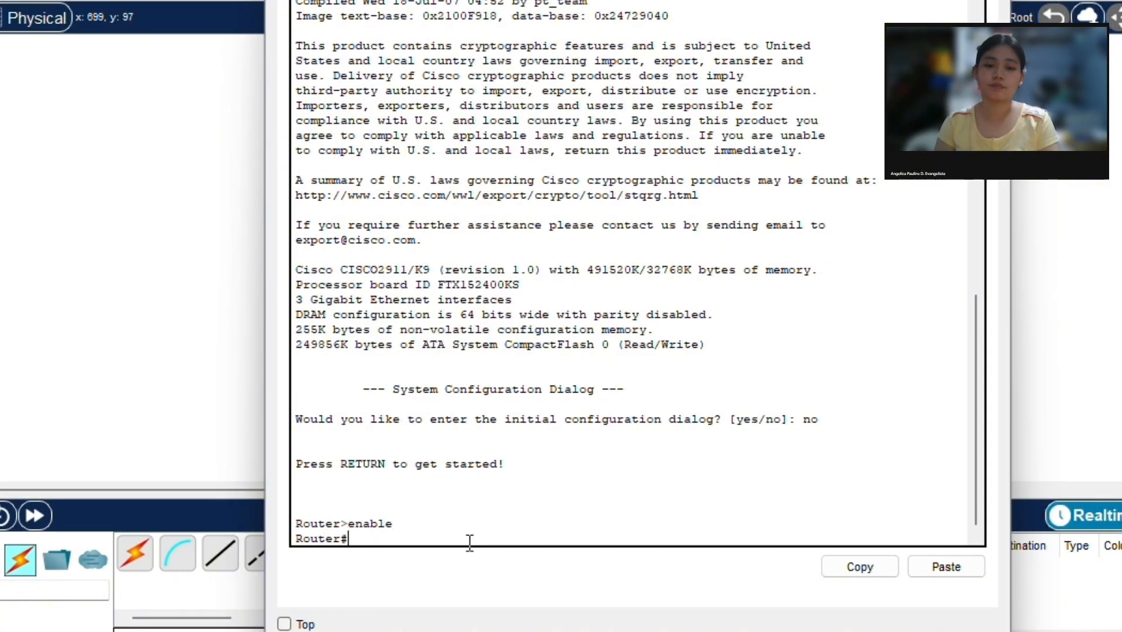
{"action": "type", "text": "con"}
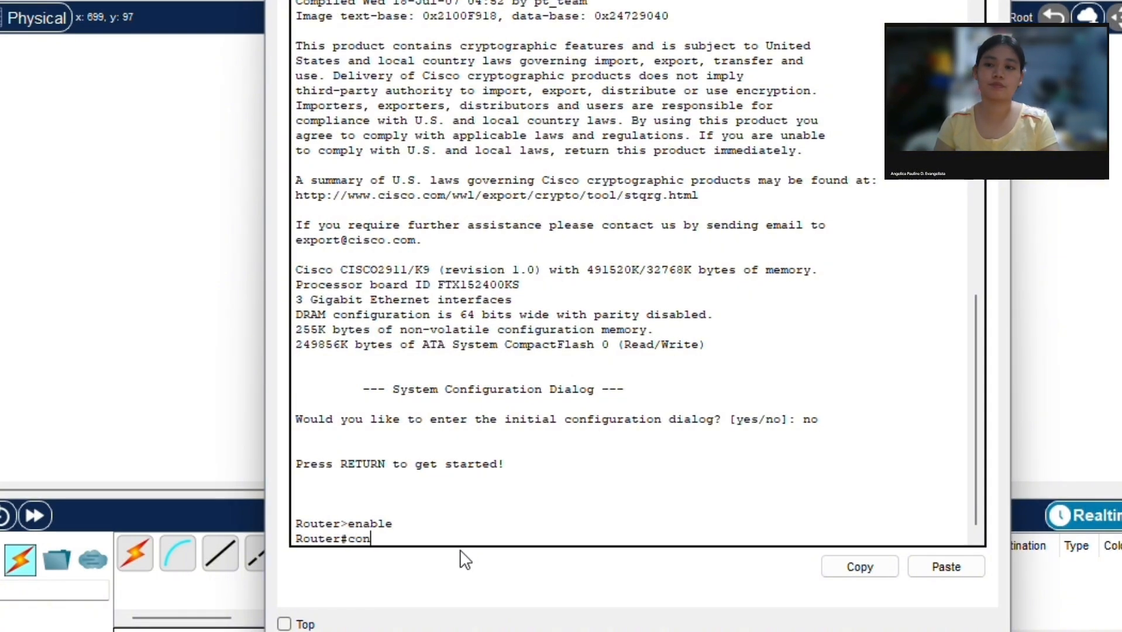
{"action": "type", "text": "figure terminal"}
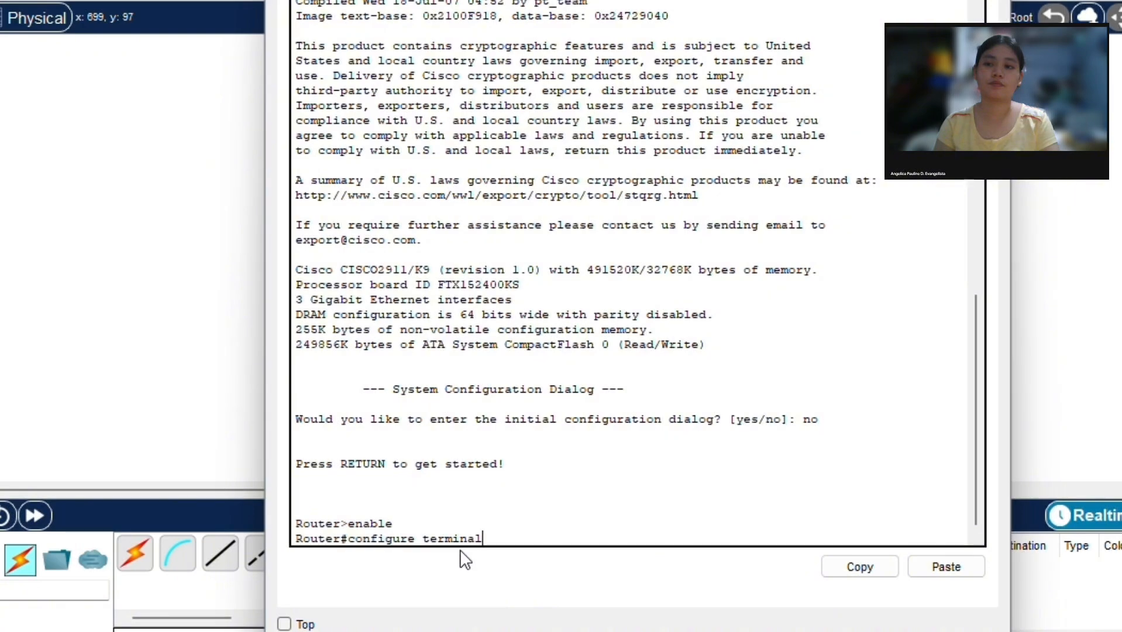
{"action": "key", "text": "Return"}
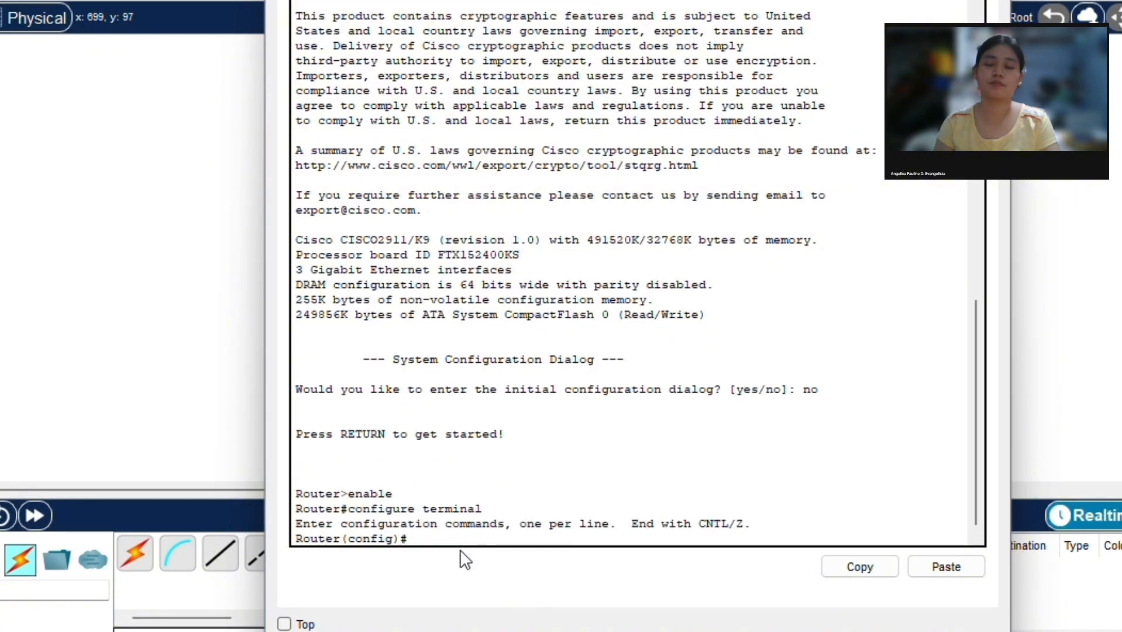
Step: Enter interface configuration mode for R1's port with the command interface gigabitEthernet0/0
{"action": "type", "text": "interface "}
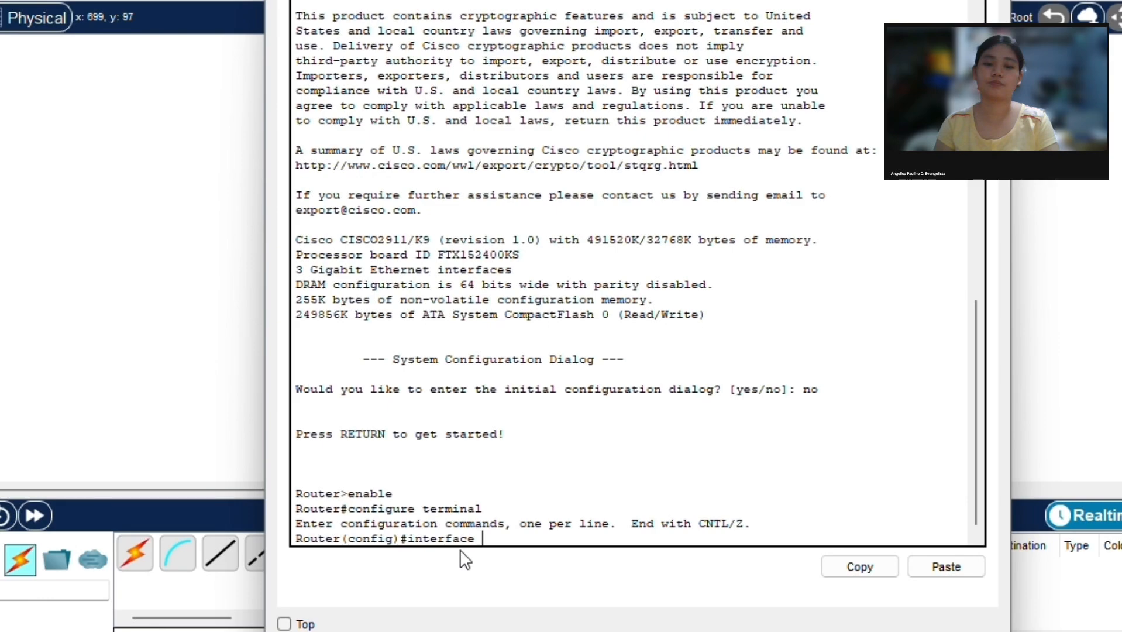
{"action": "type", "text": "g"}
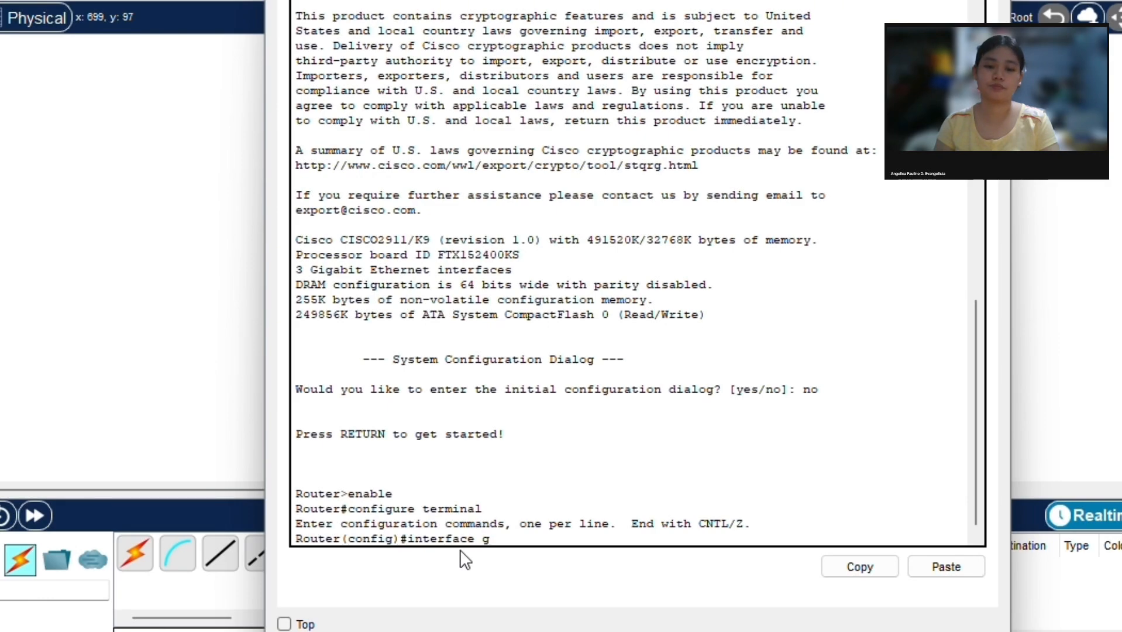
{"action": "type", "text": "igabit"}
{"action": "key", "text": "Caps_Lock"}
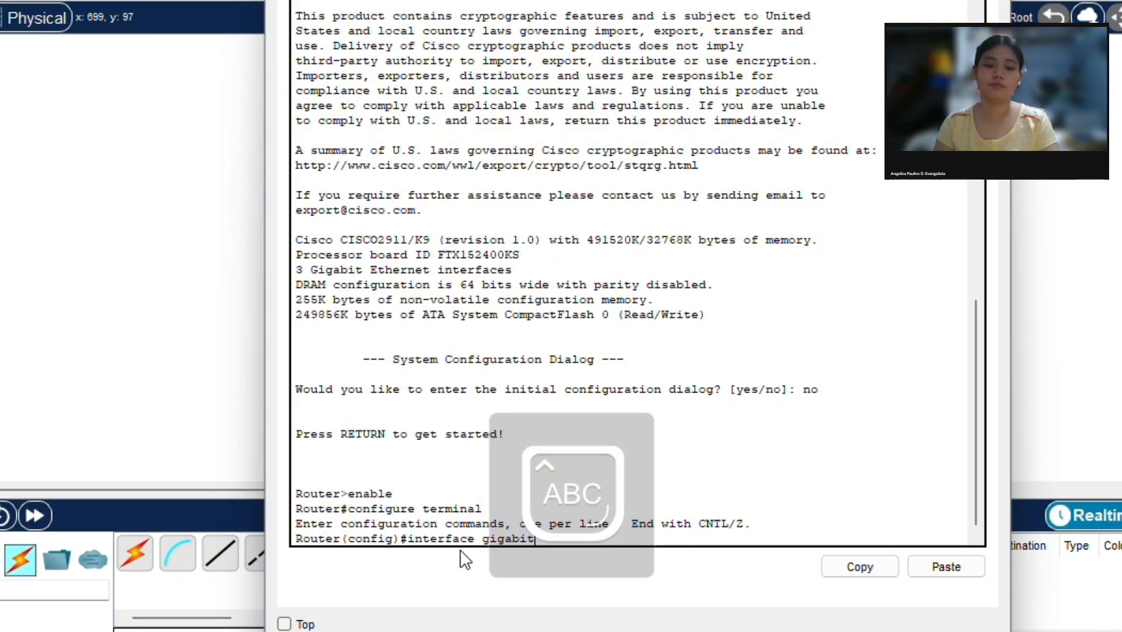
{"action": "key", "text": "Caps_Lock"}
{"action": "type", "text": "Ethernet"}
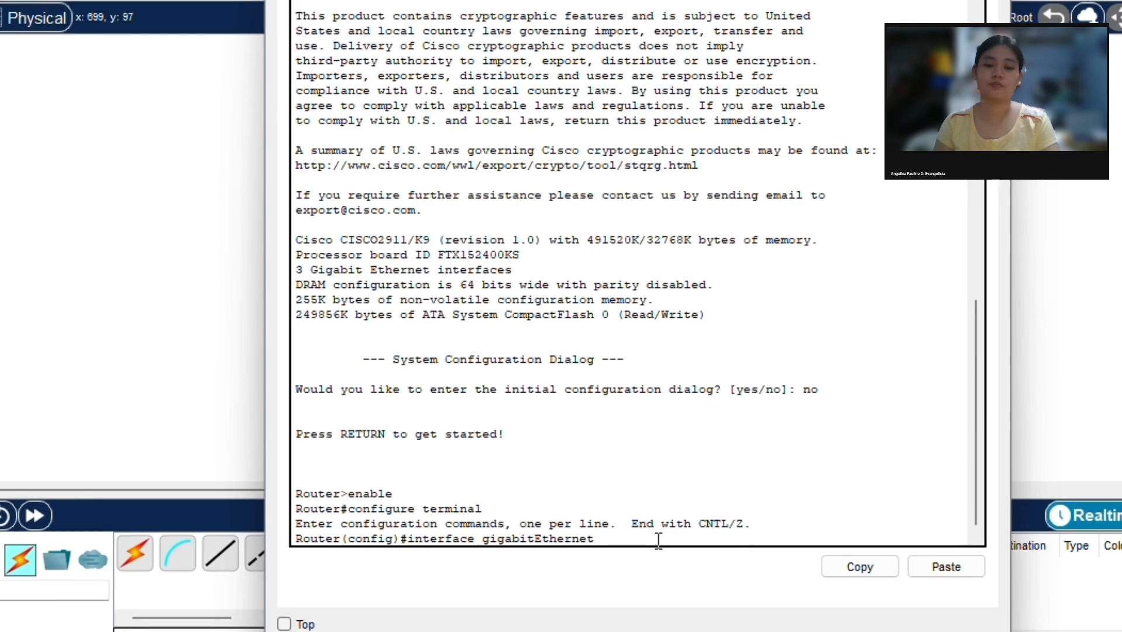
{"action": "type", "text": "0/0"}
{"action": "key", "text": "Return"}
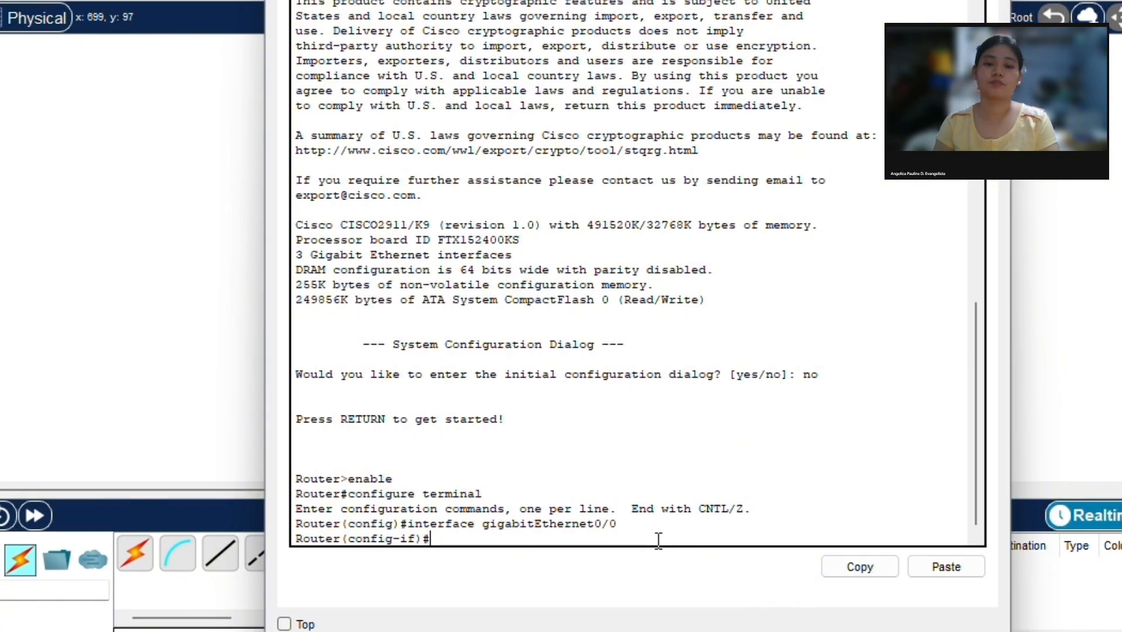
Step: Assign IP address 192.168.50.1 with subnet mask 255.255.255.0 to R1's GigabitEthernet0/0 interface
{"action": "type", "text": "ip address"}
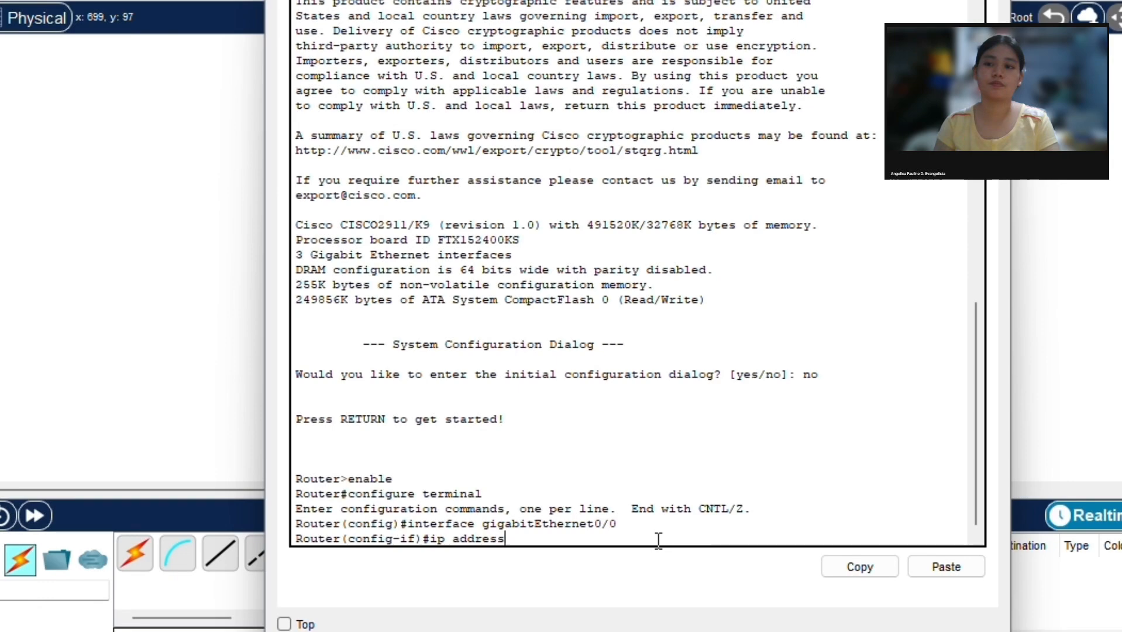
{"action": "type", "text": " 192.168.155"}
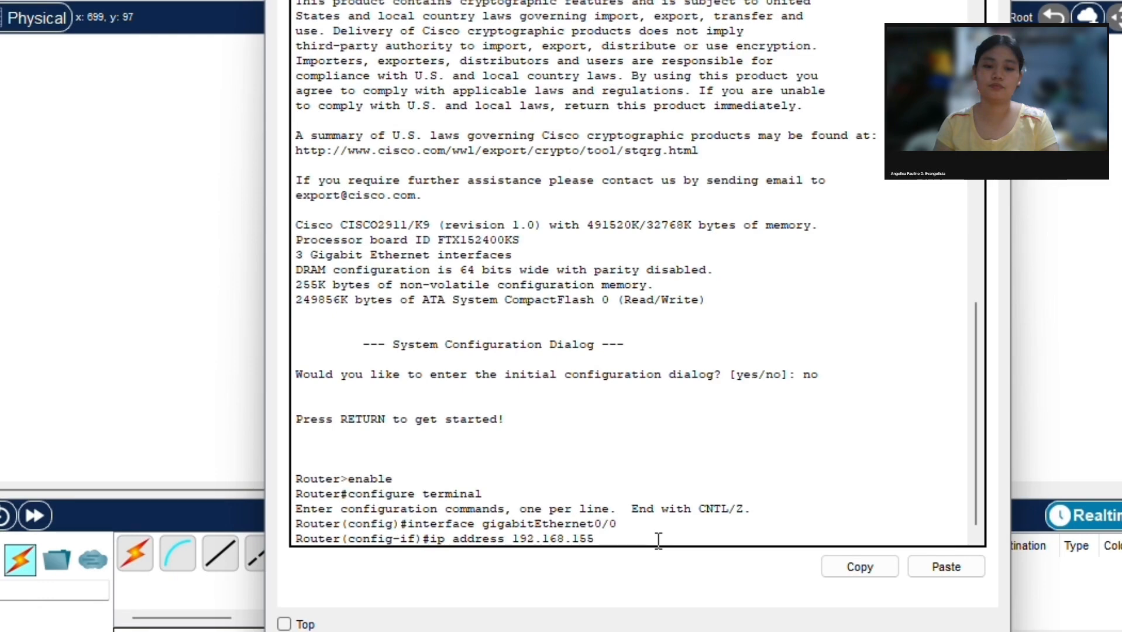
{"action": "key", "text": "BackSpace"}
{"action": "key", "text": "BackSpace"}
{"action": "key", "text": "BackSpace"}
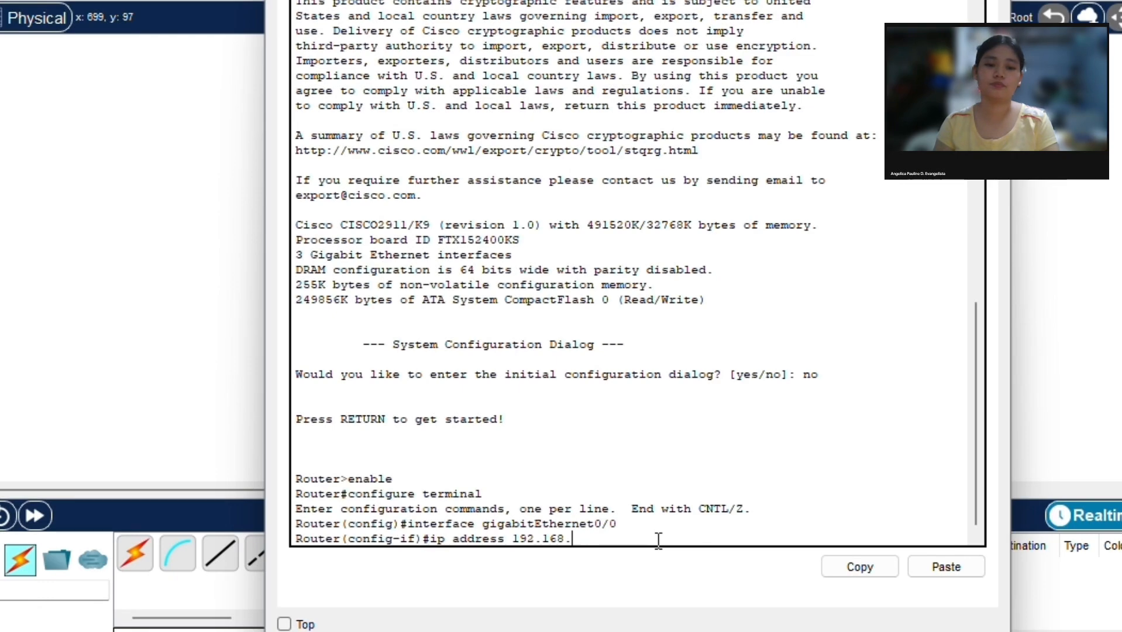
{"action": "type", "text": "50.1 255"}
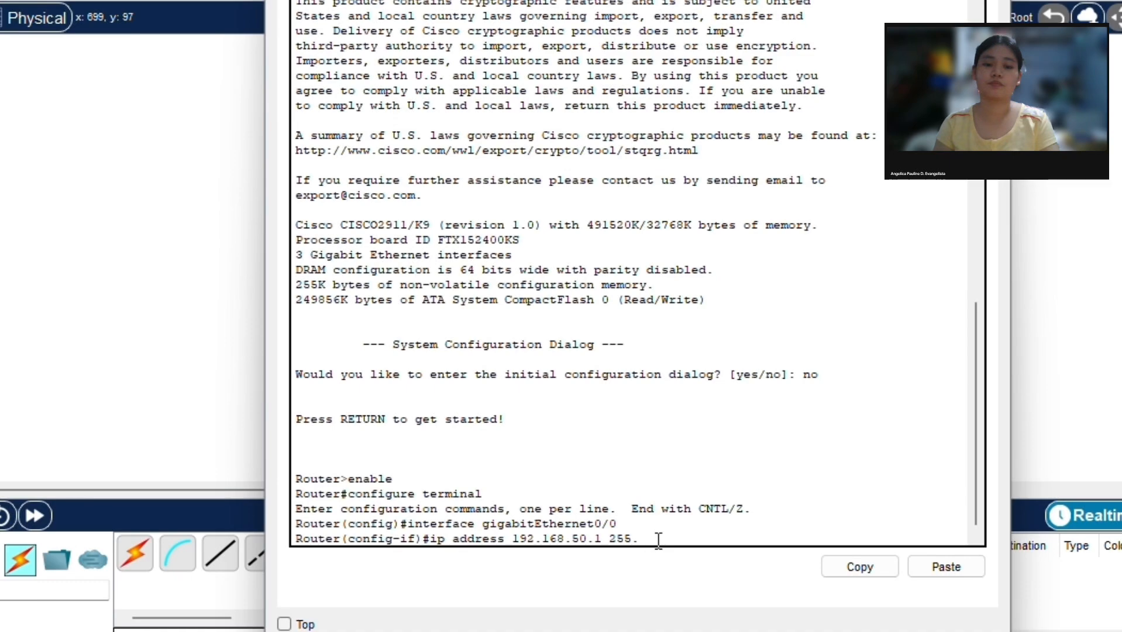
{"action": "type", "text": ".255"}
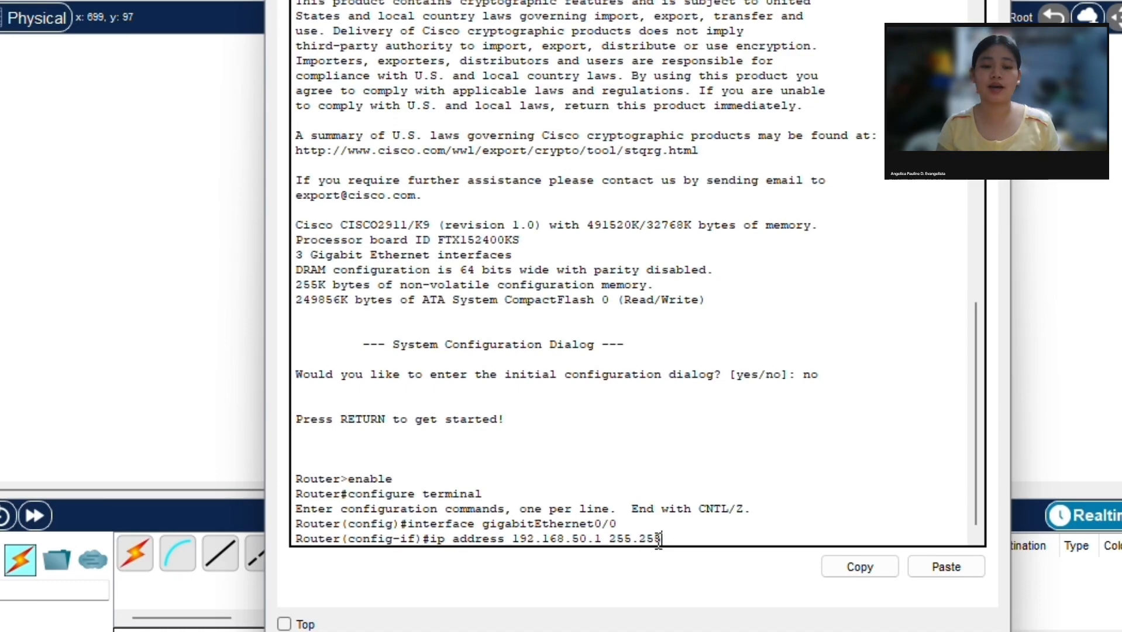
{"action": "type", "text": ".255."}
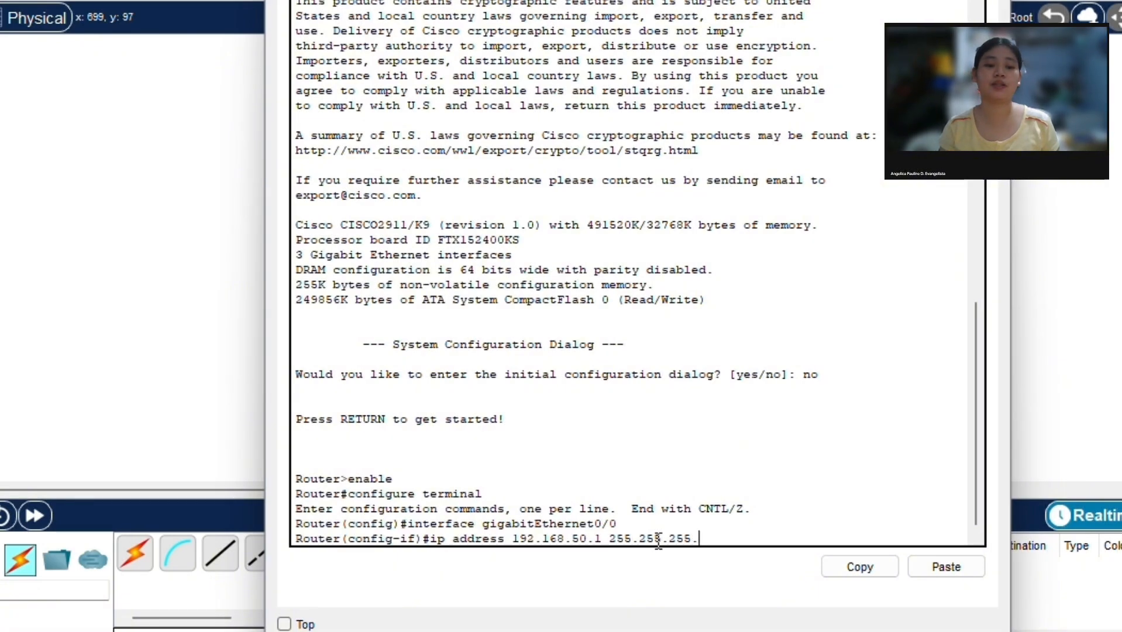
{"action": "type", "text": "0"}
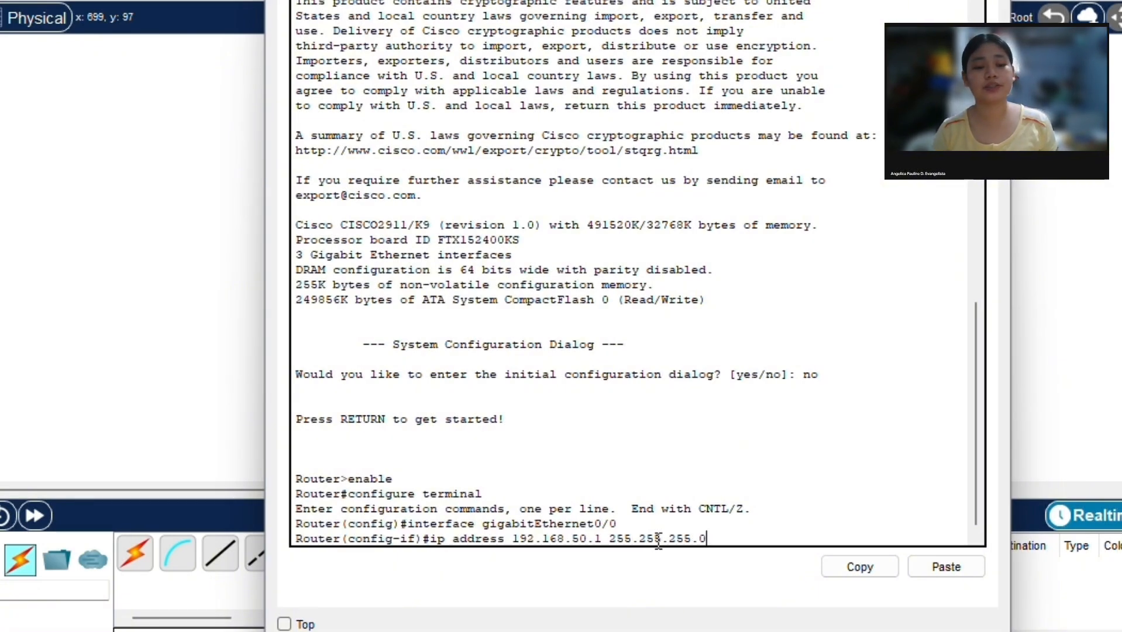
{"action": "key", "text": "Return"}
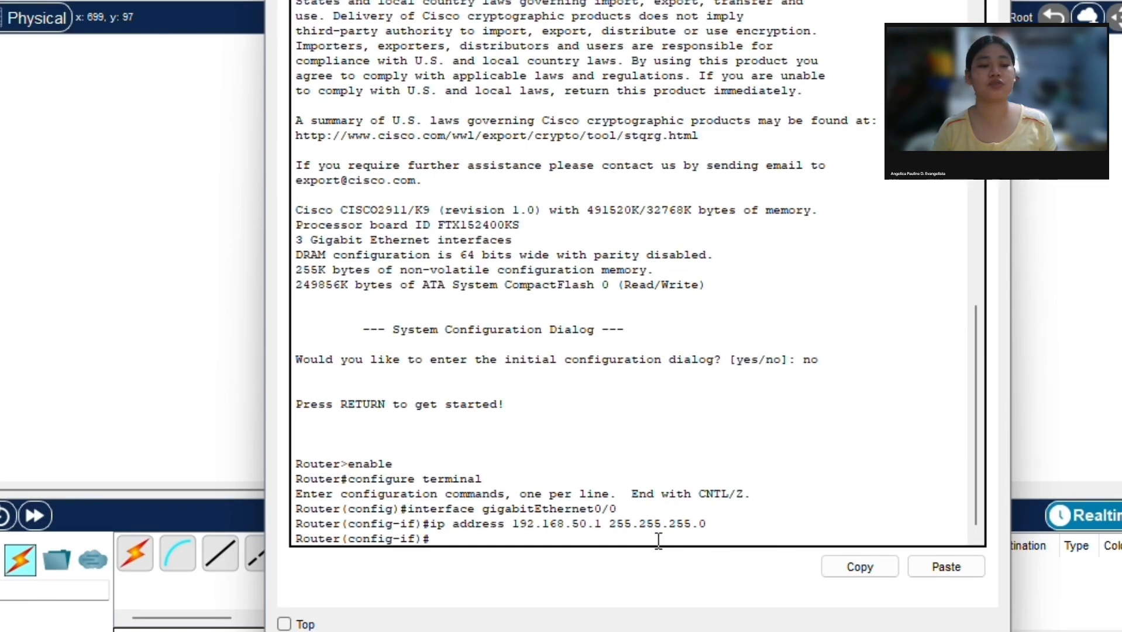
Step: Enable R1's GigabitEthernet0/0 interface with the no shutdown command
{"action": "type", "text": "no shutdow"}
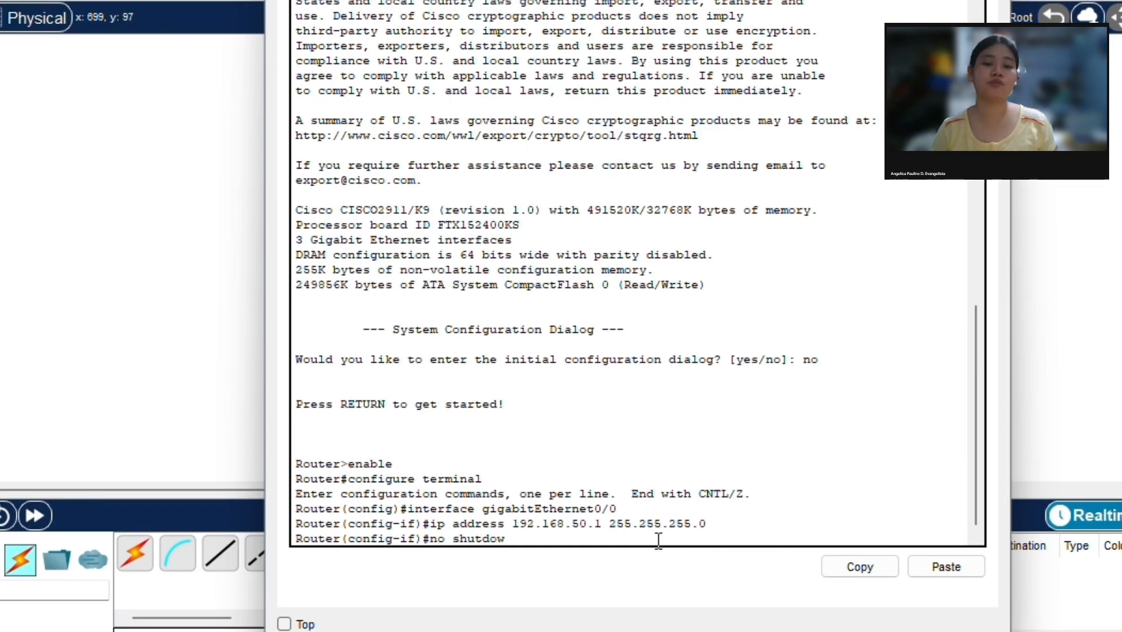
{"action": "type", "text": "n"}
{"action": "key", "text": "Return"}
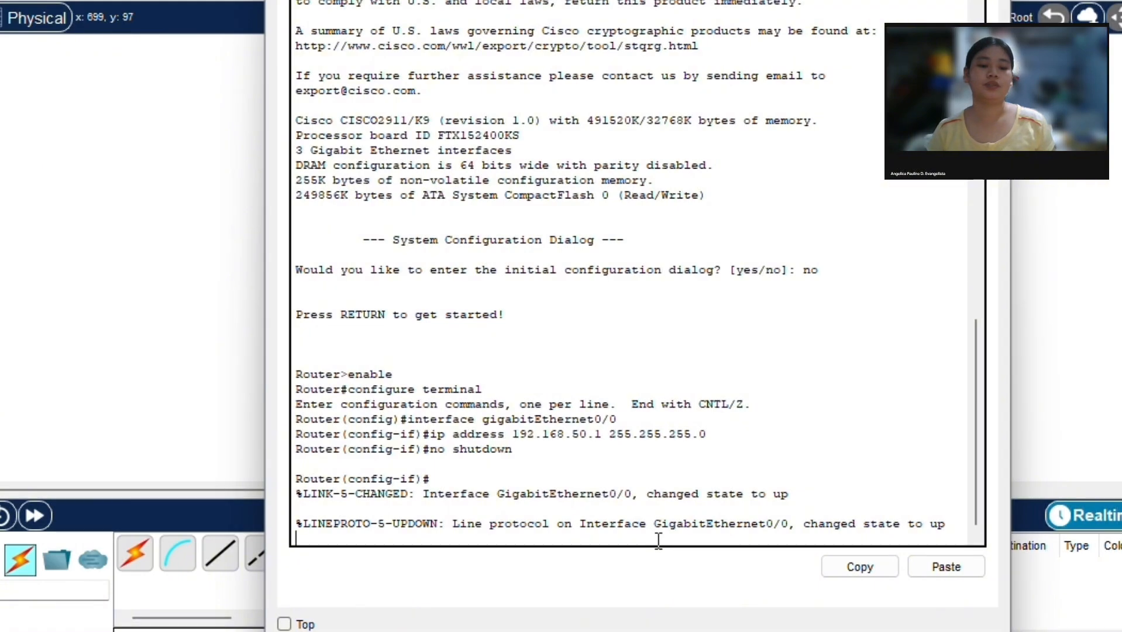
Step: Leave configuration mode with exit and end, save R1's configuration with write memory, and close the router's window
{"action": "type", "text": "exit"}
{"action": "key", "text": "Return"}
{"action": "type", "text": "end"}
{"action": "key", "text": "Return"}
{"action": "type", "text": "wr"}
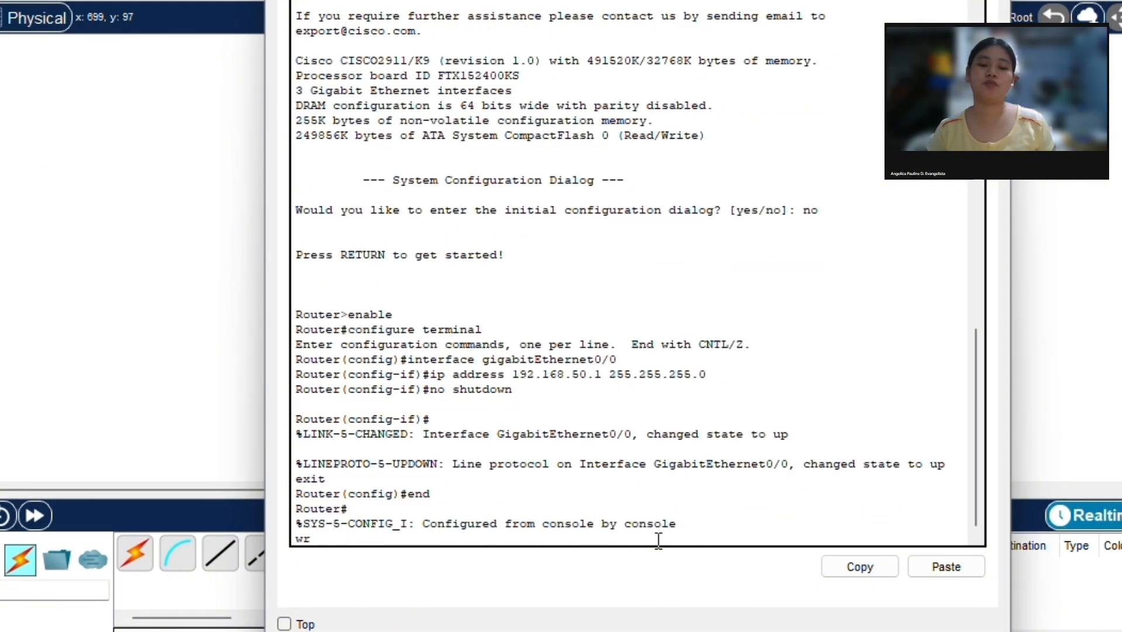
{"action": "type", "text": "ite memory"}
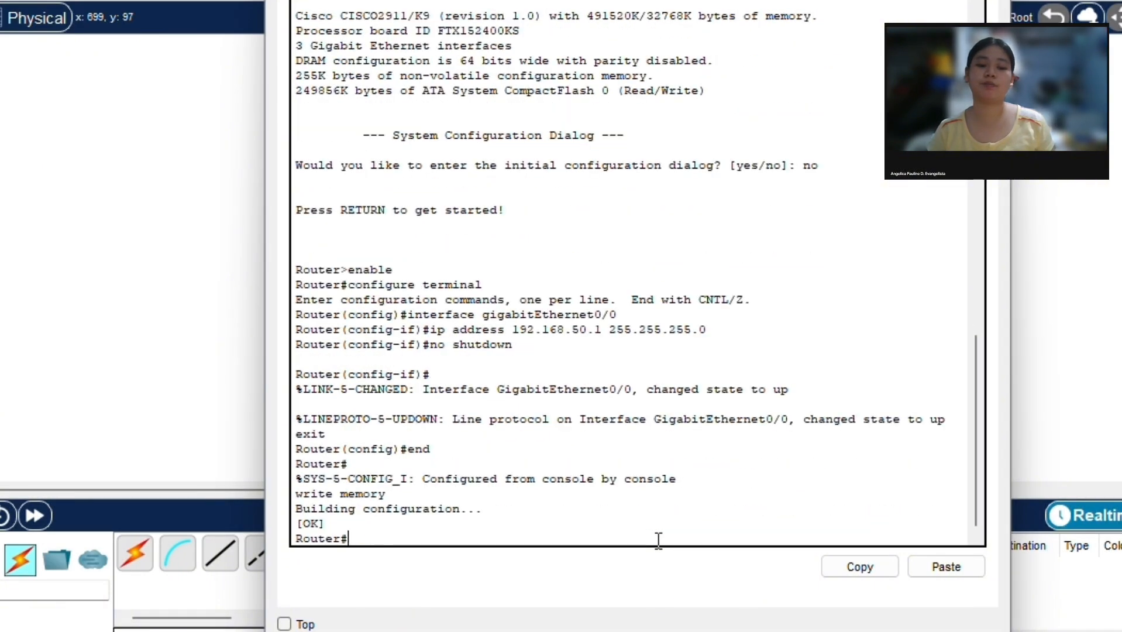
{"action": "left_click", "coordinate": [1112, 256]}
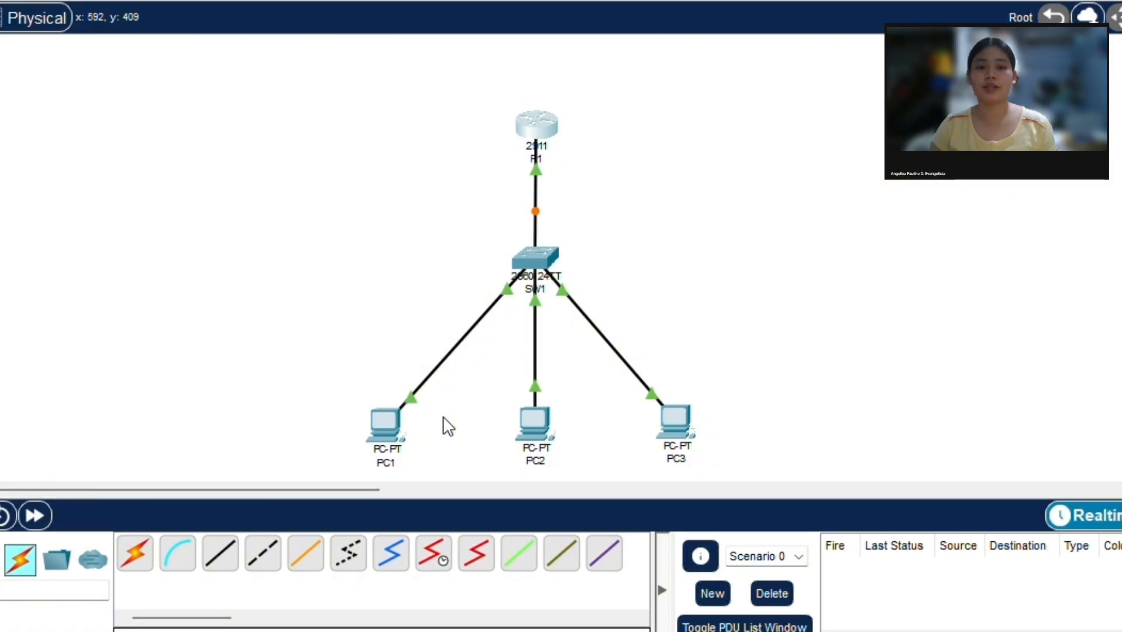
Step: Open PC1's IP configuration and enter its static IPv4 address in the 192.168.50 network
{"action": "left_click", "coordinate": [389, 429]}
{"action": "left_click", "coordinate": [358, 2]}
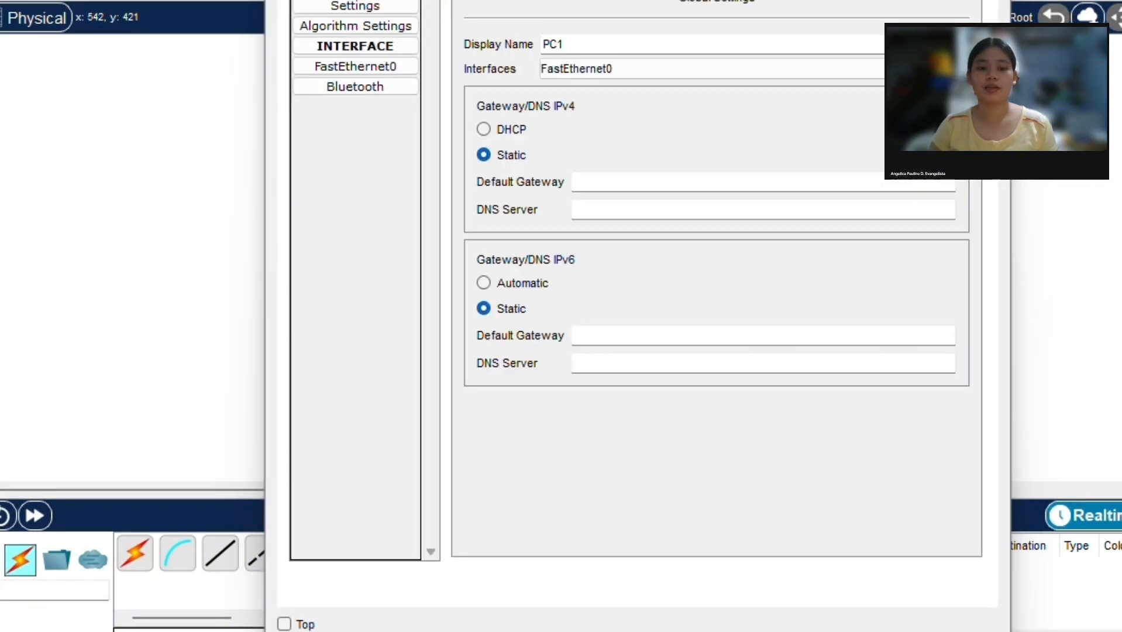
{"action": "left_click", "coordinate": [411, 1]}
{"action": "left_click", "coordinate": [356, 39]}
{"action": "left_click", "coordinate": [619, 100]}
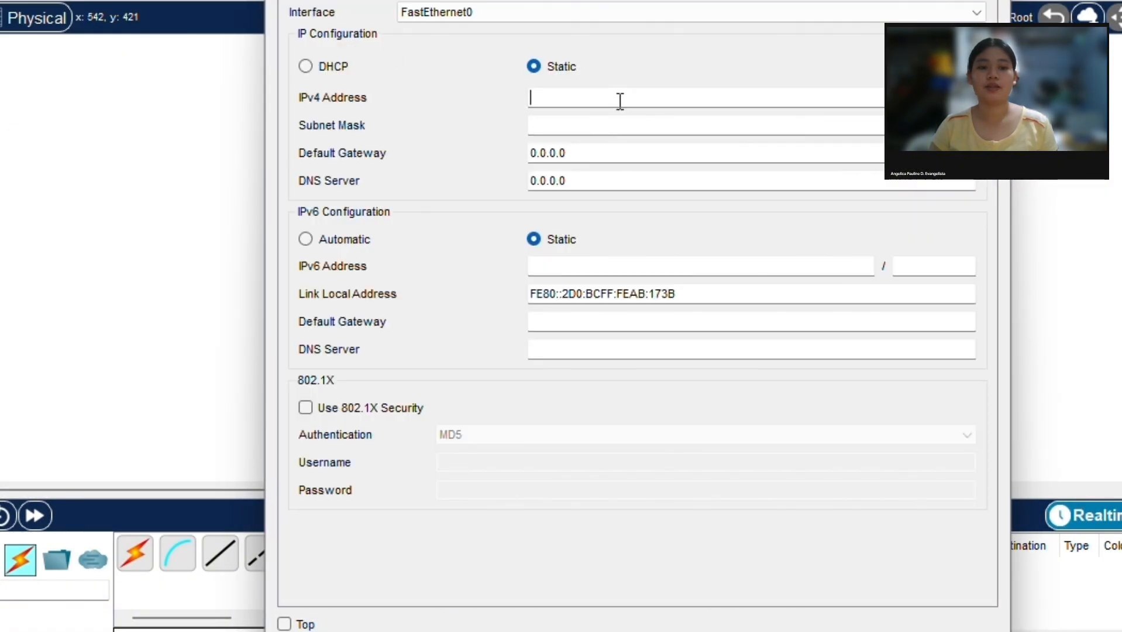
{"action": "type", "text": "192.168"}
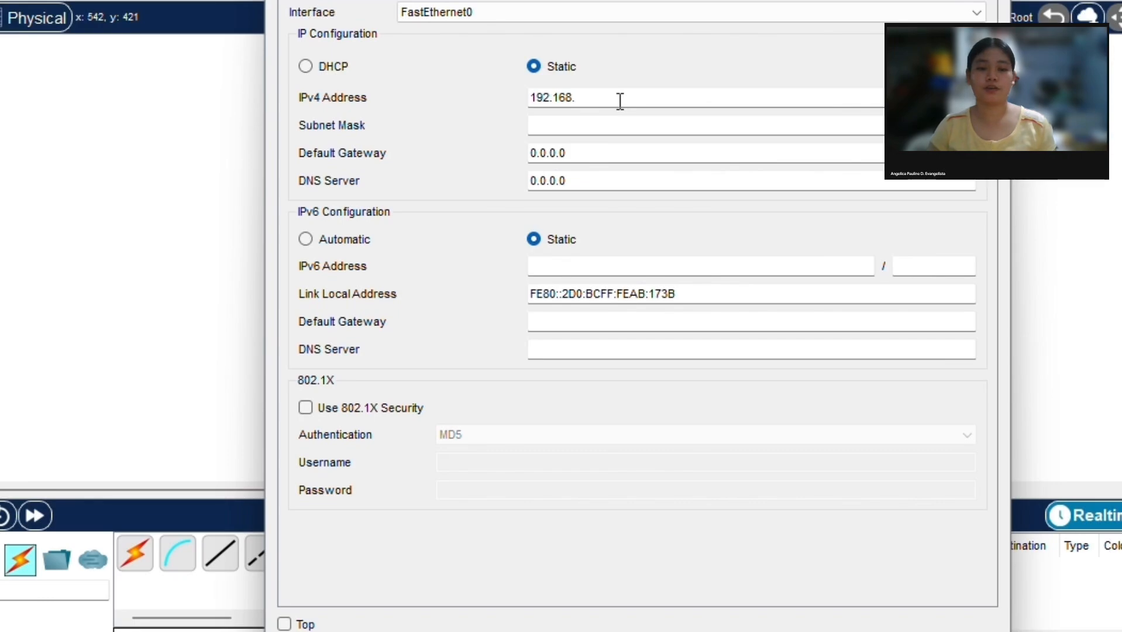
{"action": "type", "text": "."}
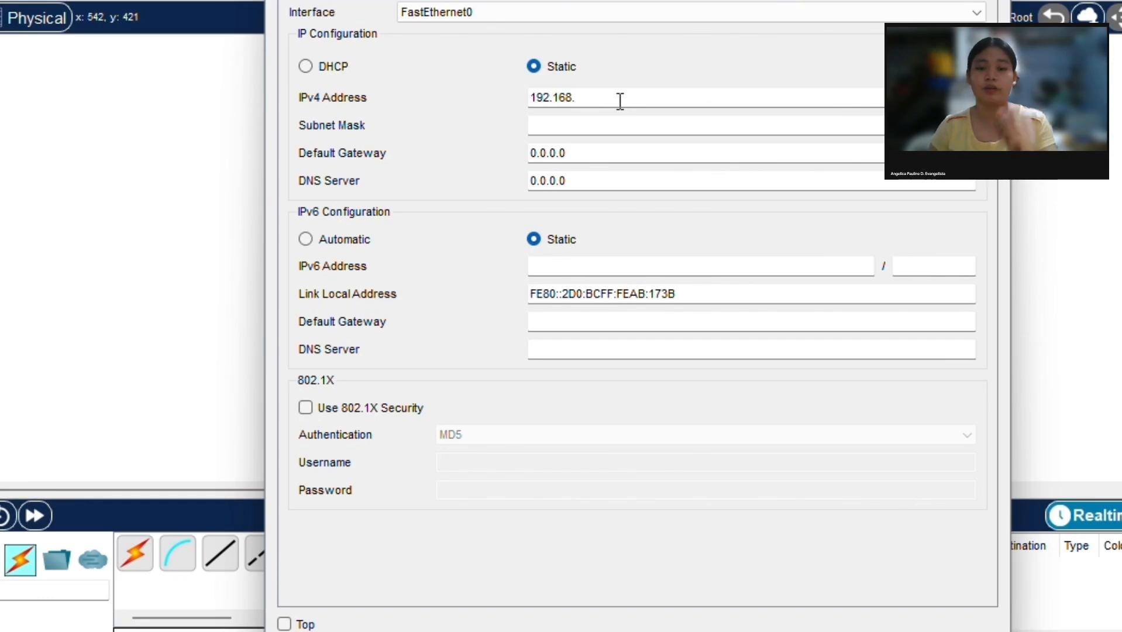
{"action": "type", "text": "168."}
{"action": "type", "text": "50.1"}
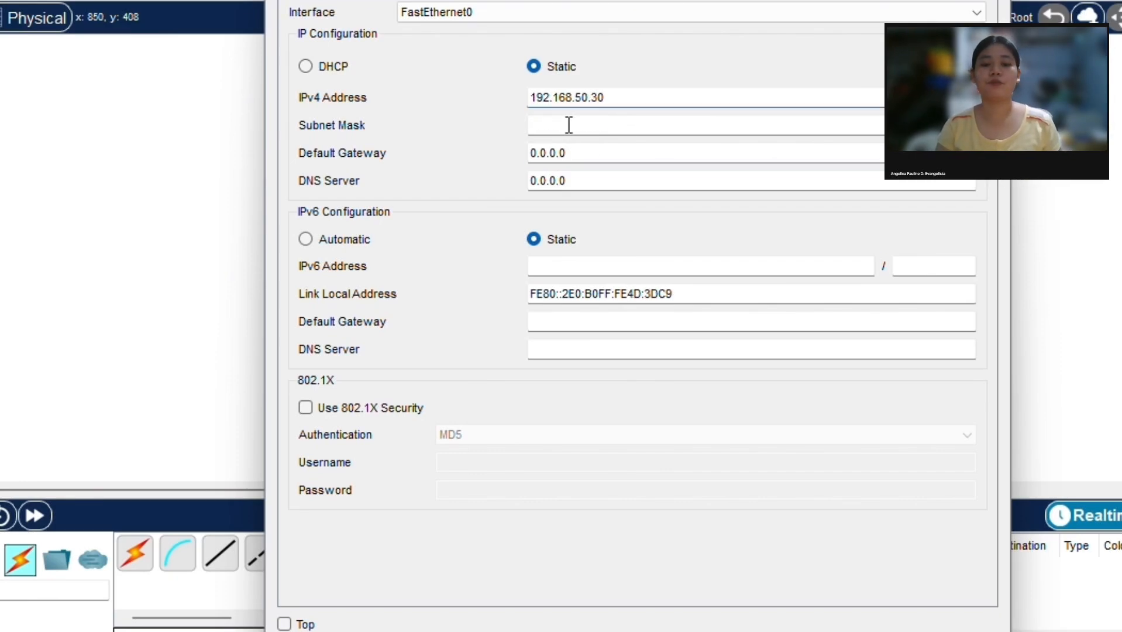
Step: Fill in PC3's subnet mask 255.255.255.0 and set its IPv4 default gateway to 192.168.50.1
{"action": "left_click", "coordinate": [568, 124]}
{"action": "left_click", "coordinate": [568, 149]}
{"action": "type", "text": "192.168.50.1"}
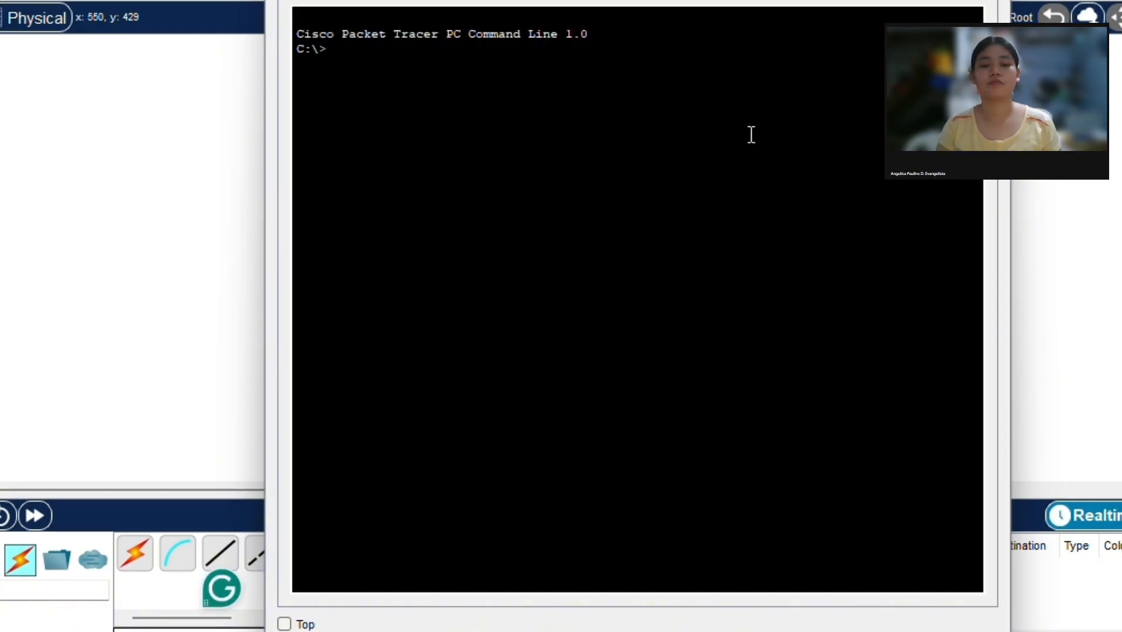
Step: Ping router R1 at 192.168.50.1 from PC1's command prompt, and close PC1's window
{"action": "type", "text": "ping 192.168.50.1"}
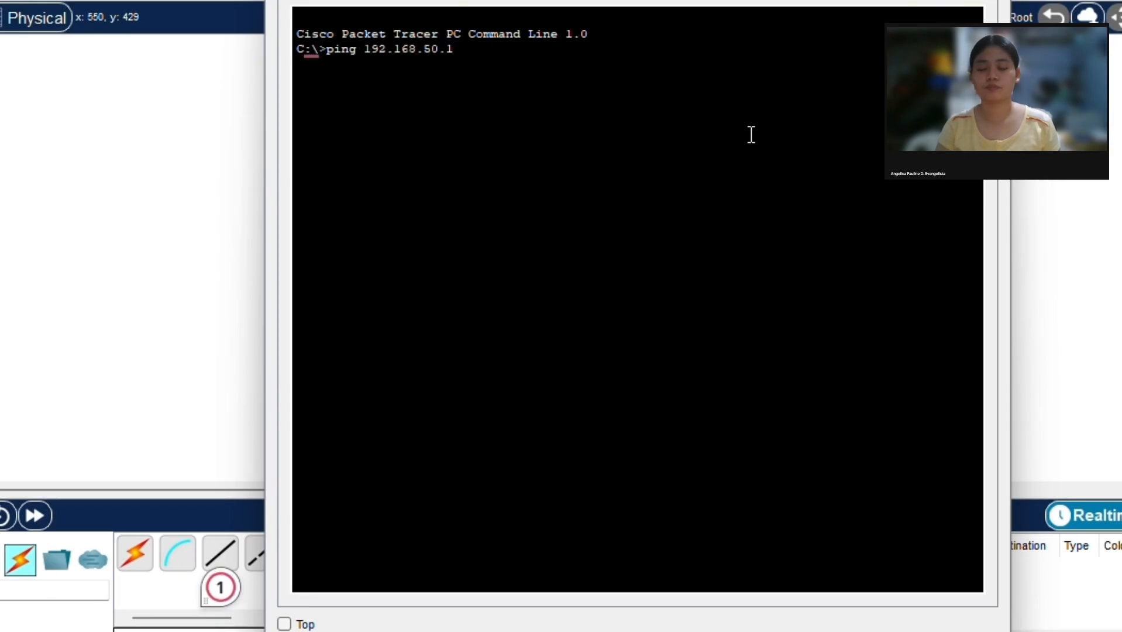
{"action": "key", "text": "Return"}
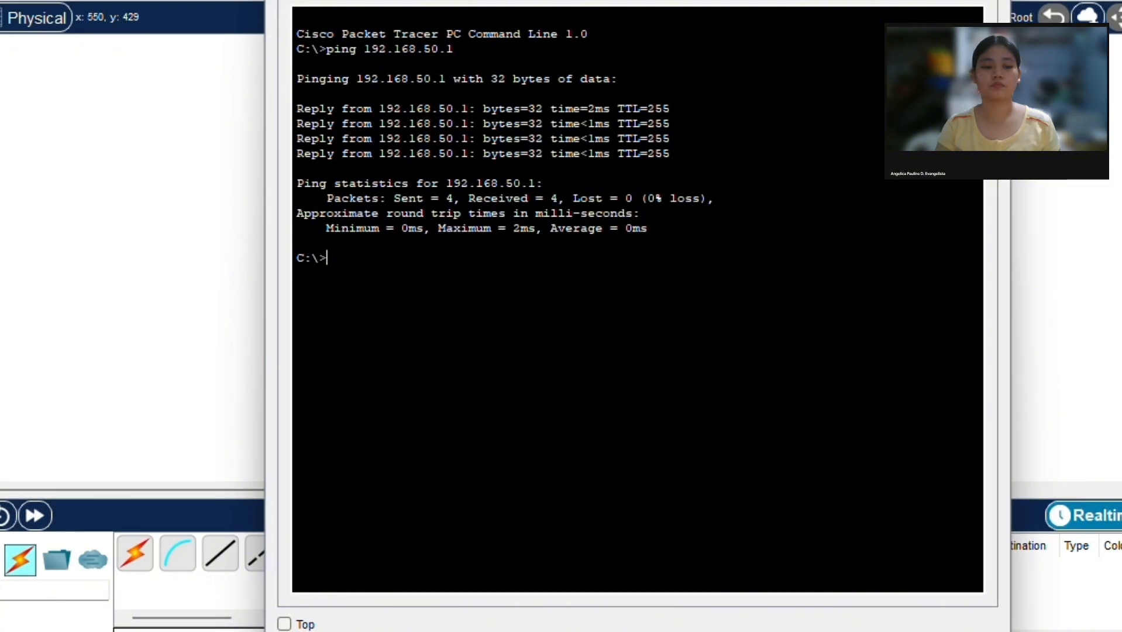
{"action": "left_click", "coordinate": [996, 2]}
Step: Ping 192.168.50.20 from PC2's command prompt, and close PC2's window
{"action": "left_click", "coordinate": [556, 378]}
{"action": "type", "text": "ping "}
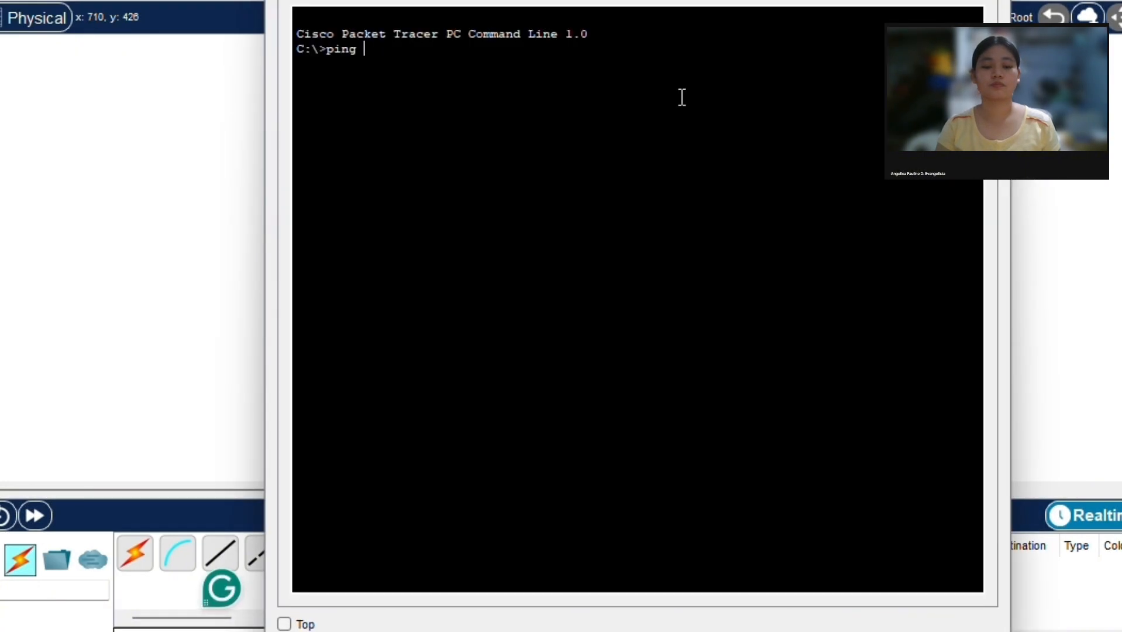
{"action": "type", "text": "192.168.50.20"}
{"action": "key", "text": "Return"}
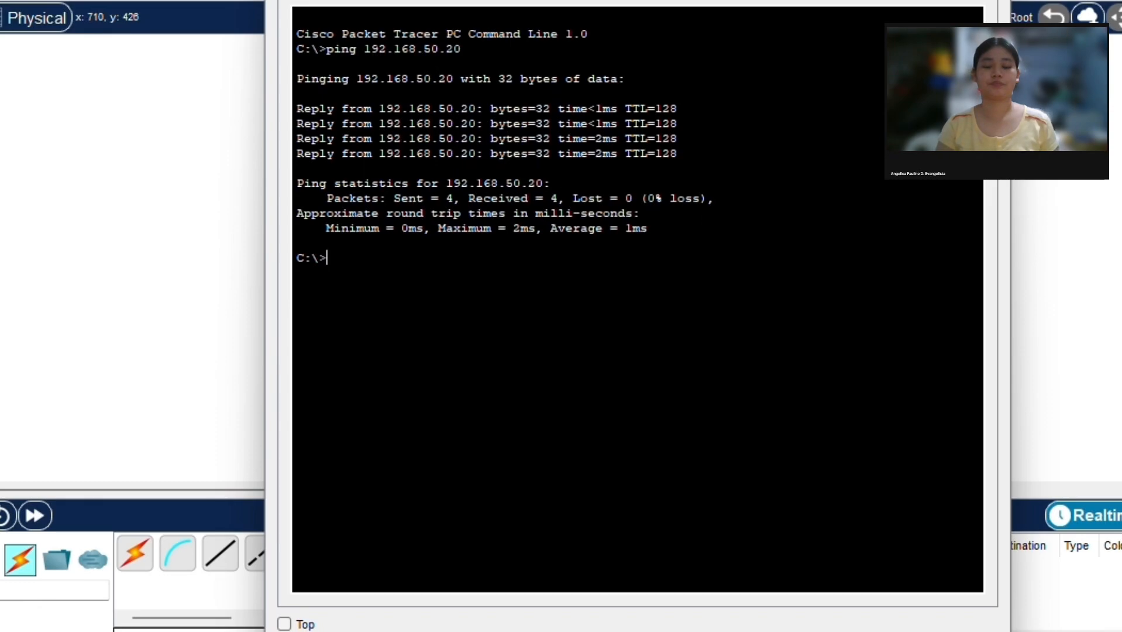
{"action": "left_click", "coordinate": [996, 1]}
Step: Open PC3's command prompt and ping 192.168.50.30
{"action": "left_click", "coordinate": [681, 380]}
{"action": "left_click", "coordinate": [763, 117]}
{"action": "type", "text": "ping 192"}
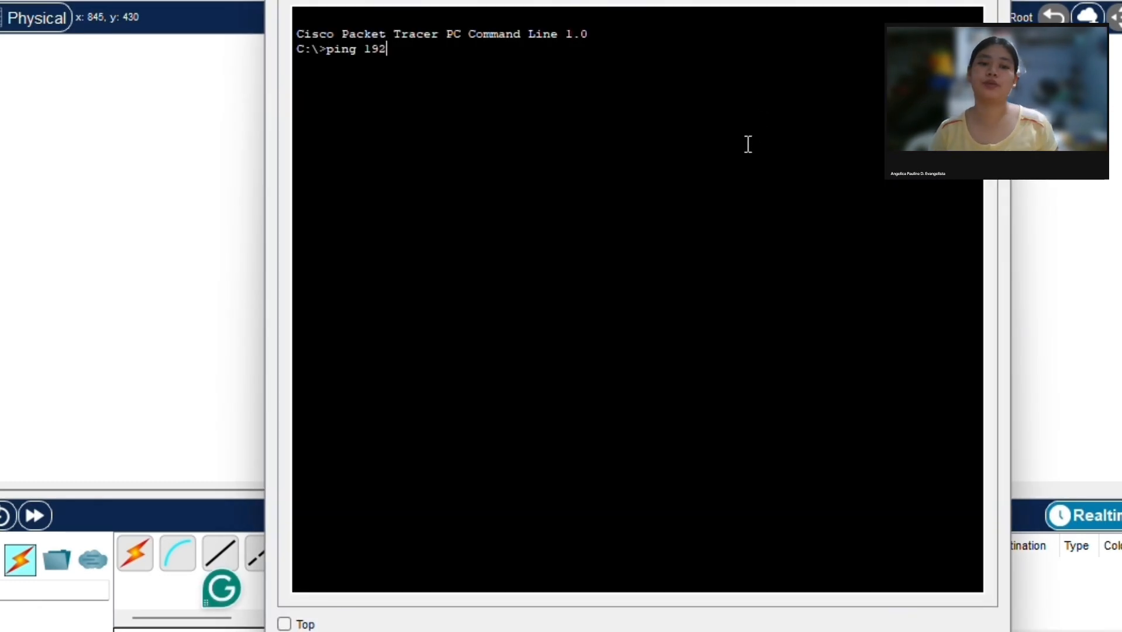
{"action": "type", "text": ".168.50.30"}
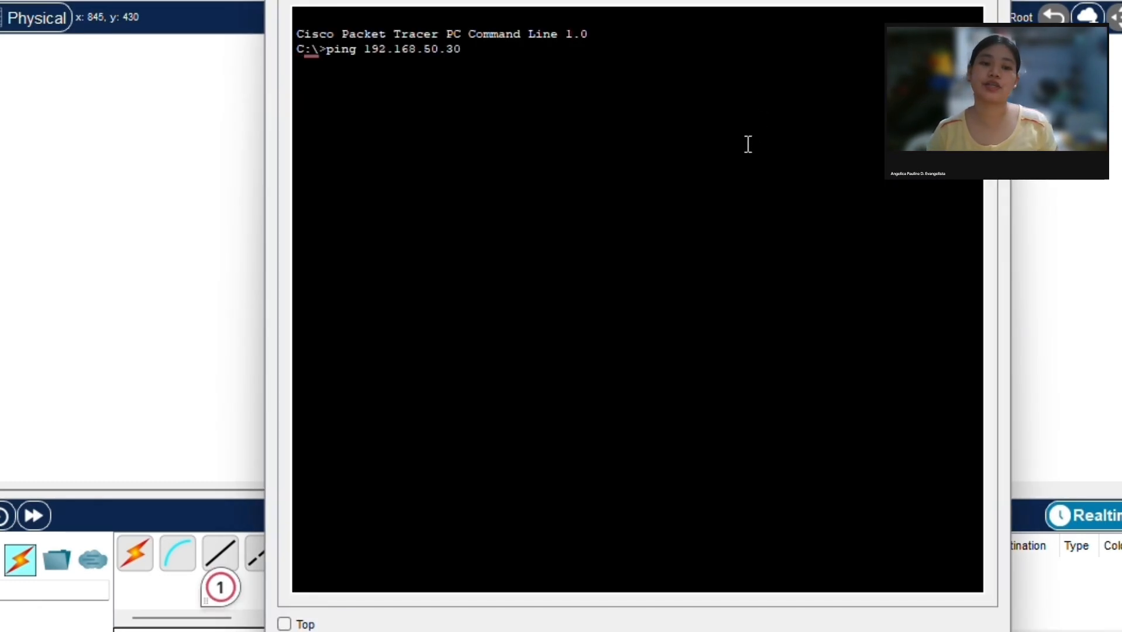
{"action": "key", "text": "Return"}
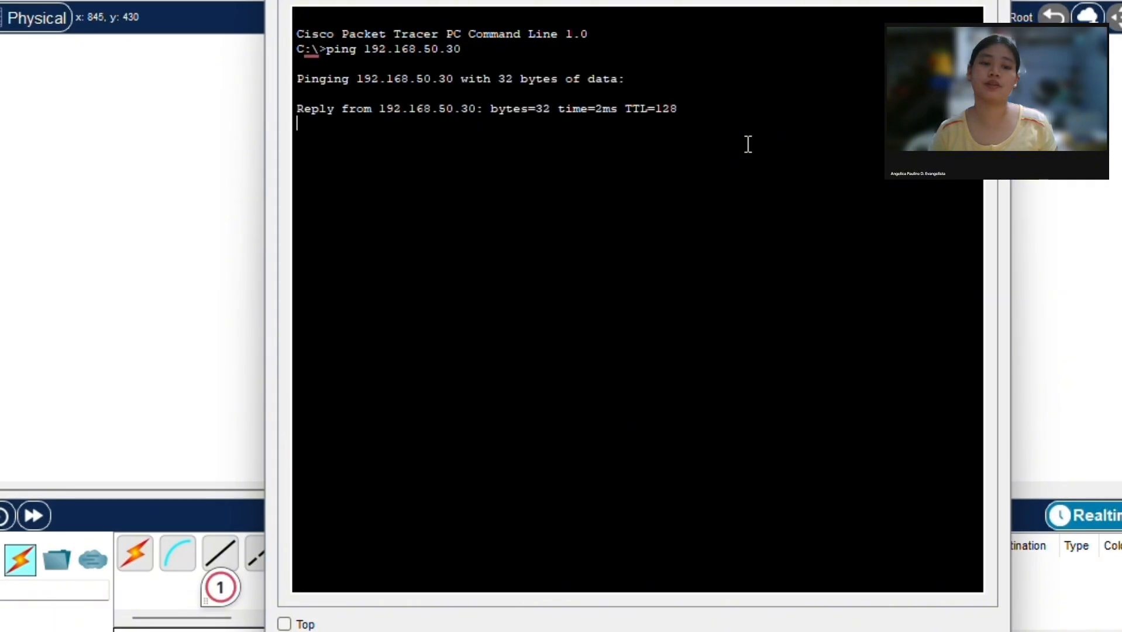